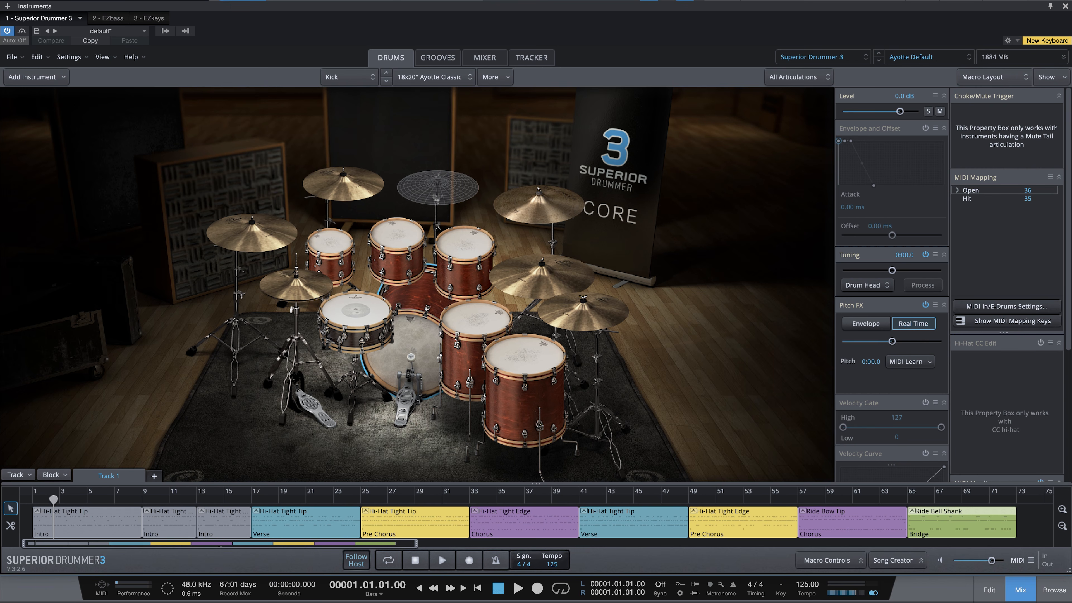
Step: Show the groove arrangement in Superior Drummer 3 and open the EZbass instrument from the Bass track
{"action": "left_click", "coordinate": [439, 58]}
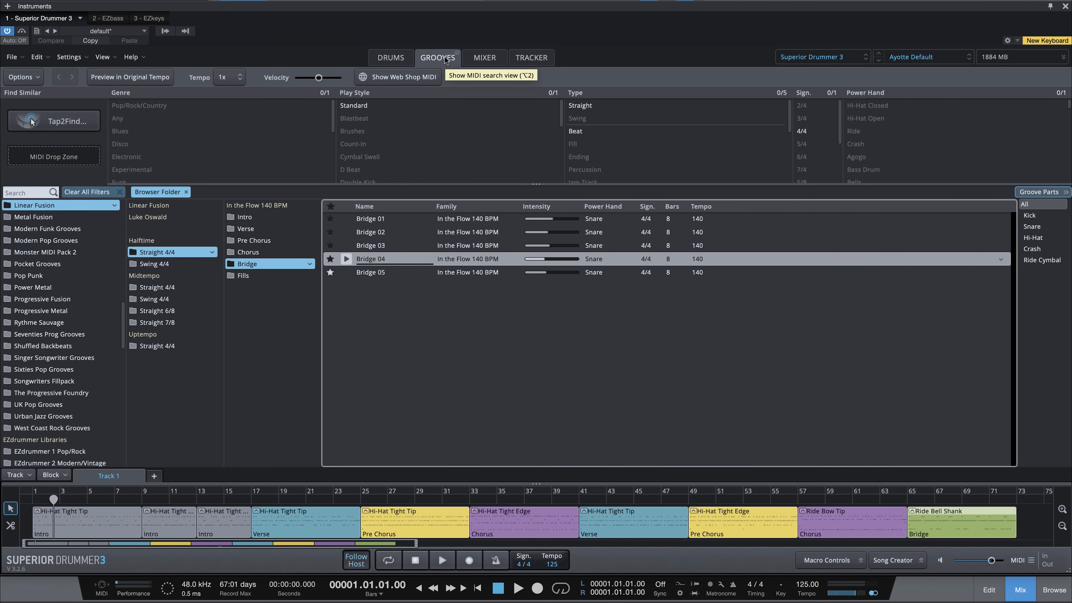
{"action": "left_click", "coordinate": [1065, 7]}
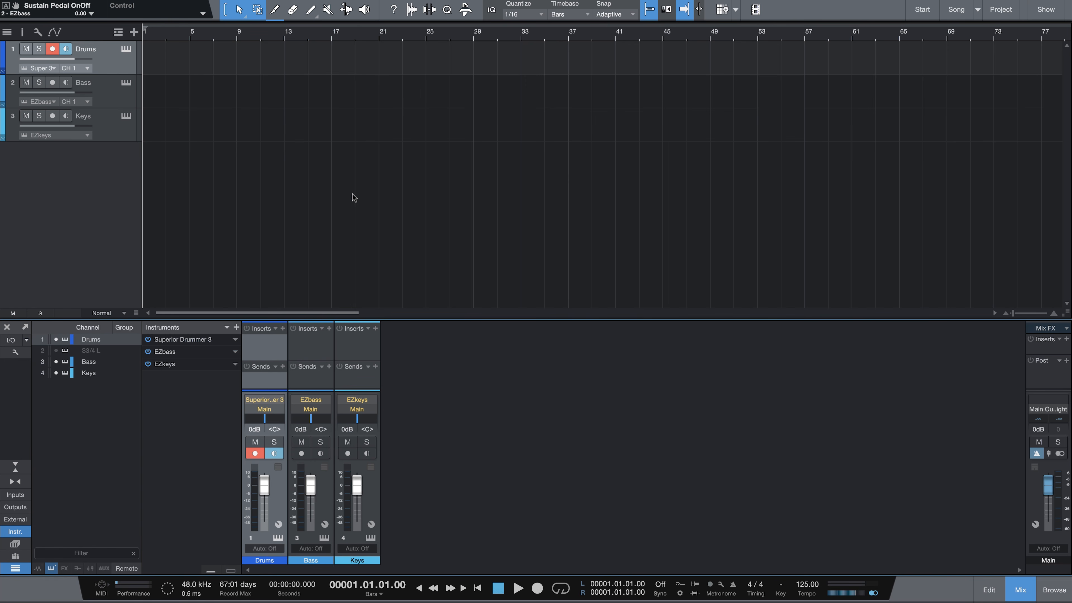
{"action": "left_click", "coordinate": [125, 82]}
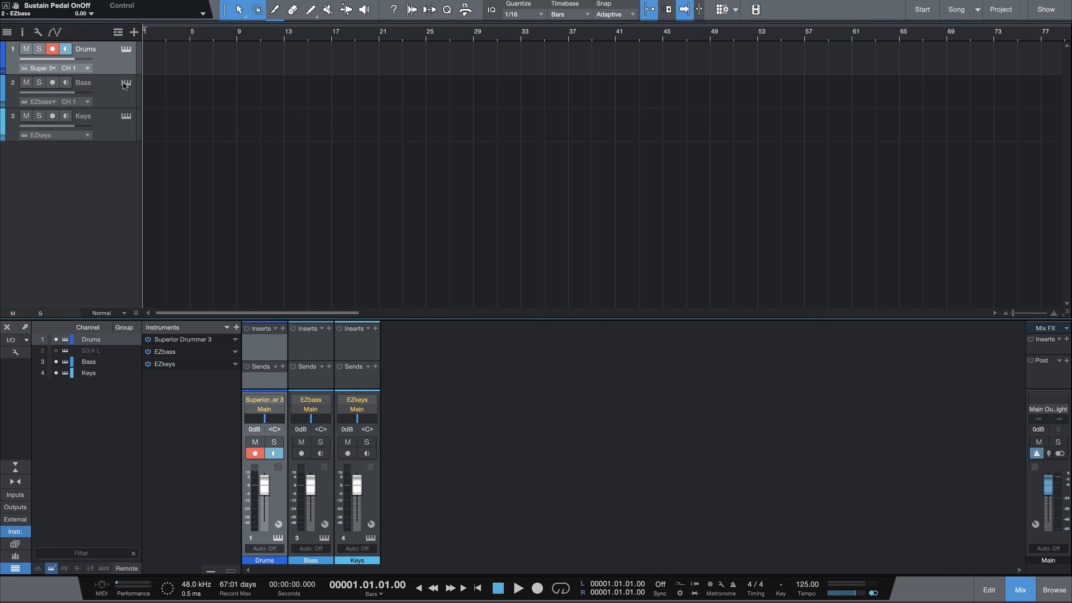
{"action": "left_click", "coordinate": [1065, 5]}
{"action": "left_click", "coordinate": [127, 119]}
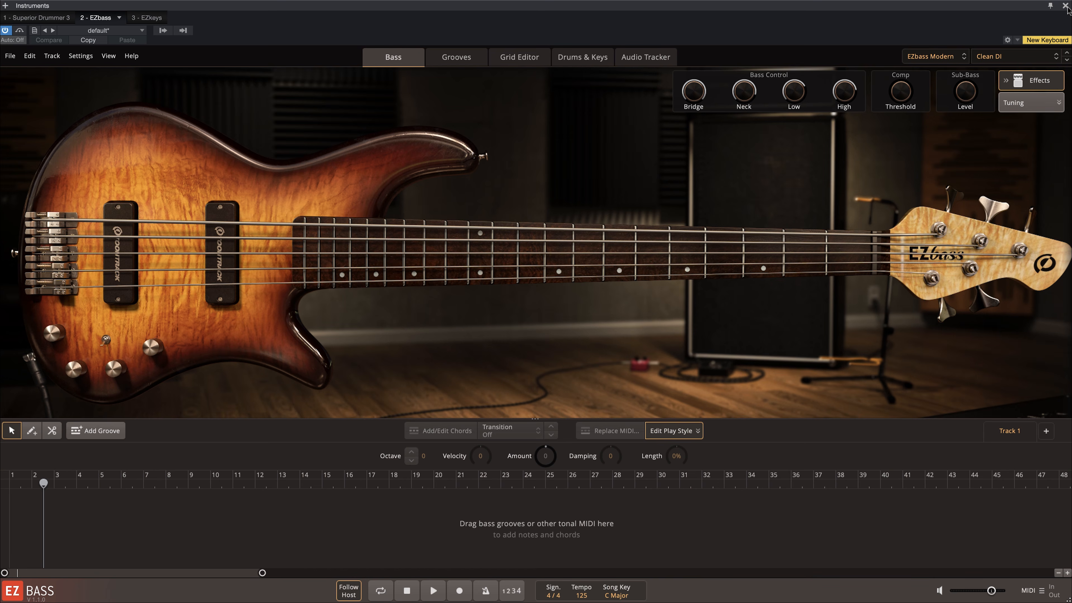
Step: Browse the EZbass grooves to Modern Funk, midtempo Straight 4/4, and list the Intro grooves of Chase That Funk 118 BPM
{"action": "left_click", "coordinate": [455, 59]}
{"action": "scroll", "coordinate": [61, 351], "scroll_direction": "down", "scroll_amount": 1}
{"action": "left_click", "coordinate": [57, 387]}
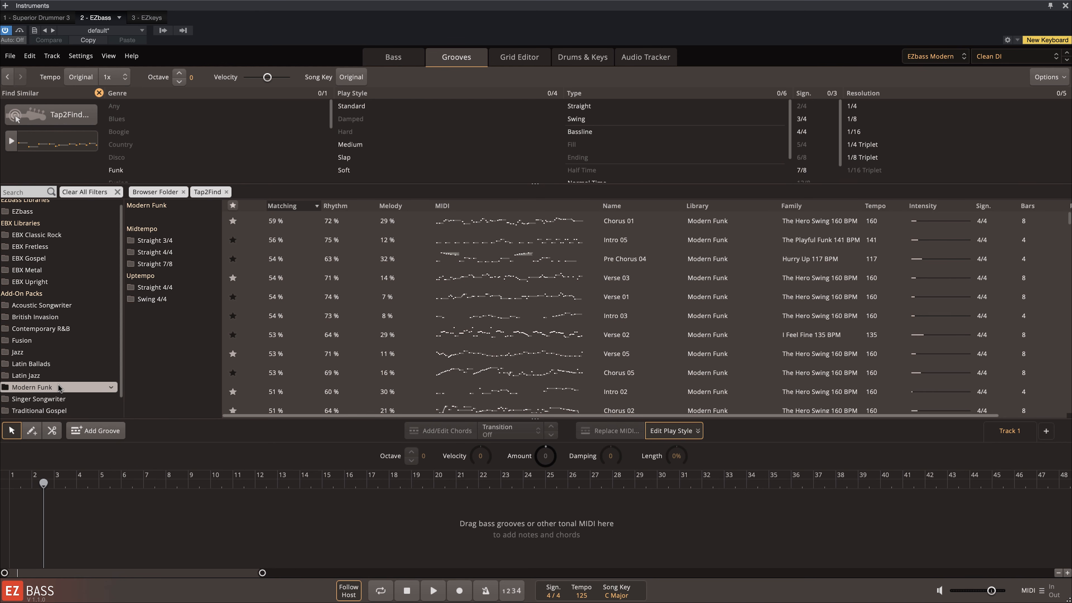
{"action": "left_click", "coordinate": [186, 254]}
{"action": "scroll", "coordinate": [266, 351], "scroll_direction": "down", "scroll_amount": 1}
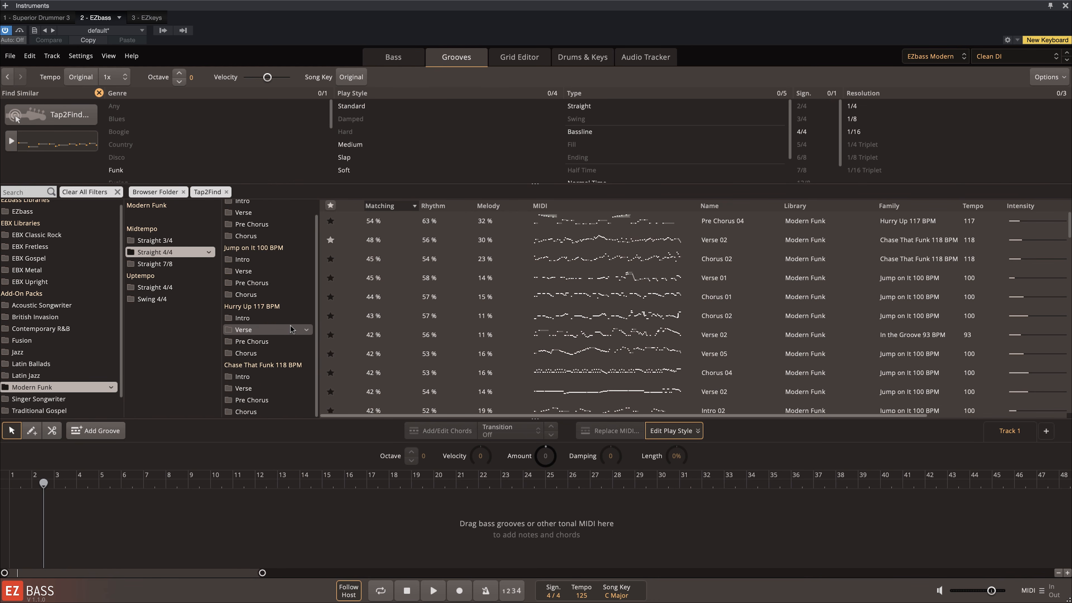
{"action": "left_click", "coordinate": [284, 382]}
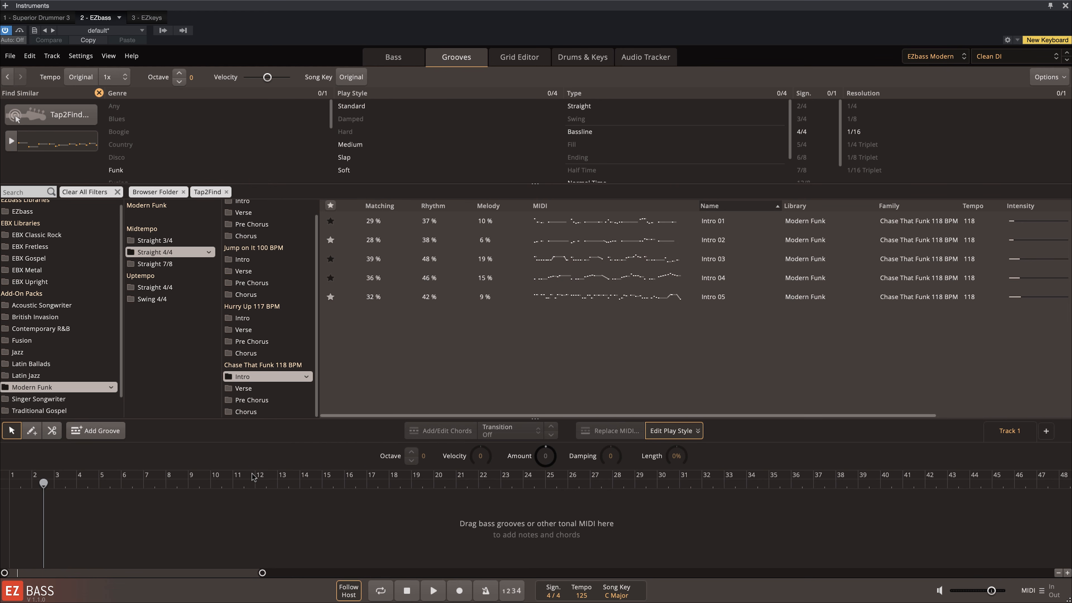
Step: Audition the Intro 02 bass groove and place it on the EZbass song track at bar 1
{"action": "mouse_move", "coordinate": [353, 241]}
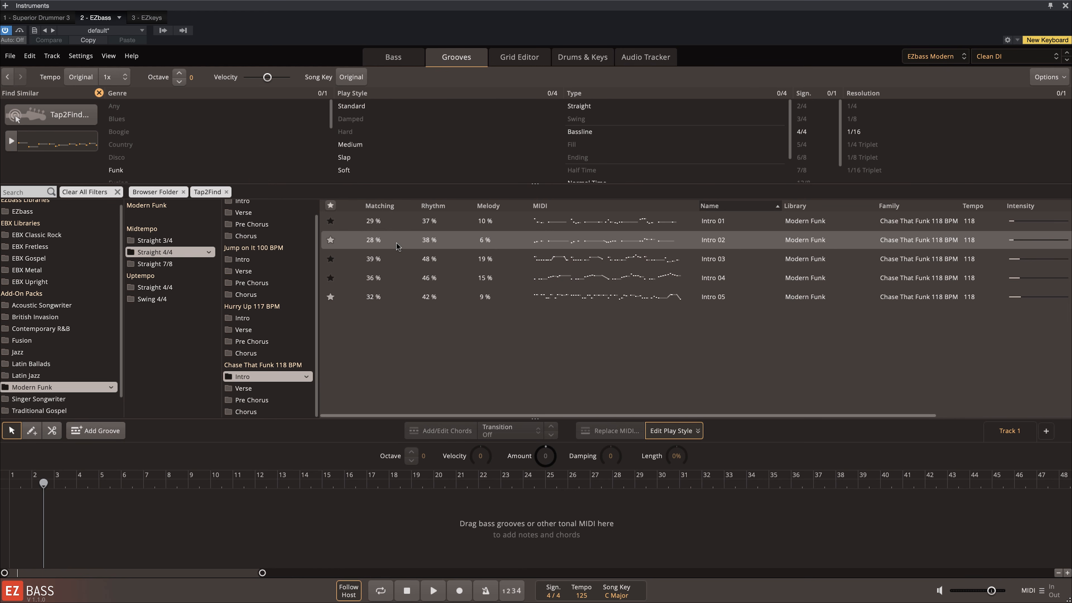
{"action": "left_click", "coordinate": [352, 240]}
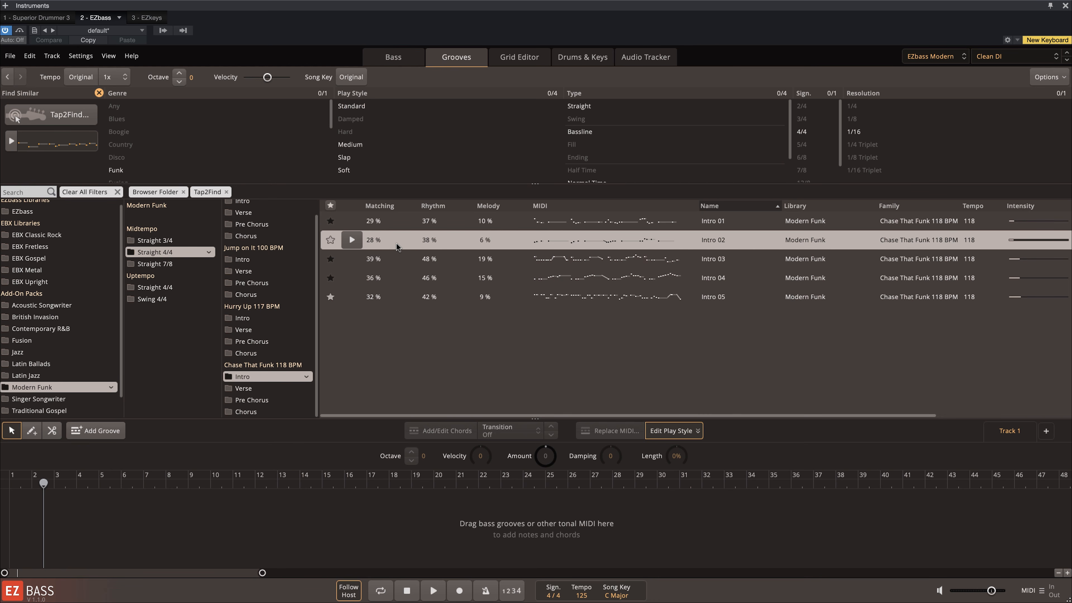
{"action": "left_click_drag", "start_coordinate": [393, 241], "coordinate": [15, 521]}
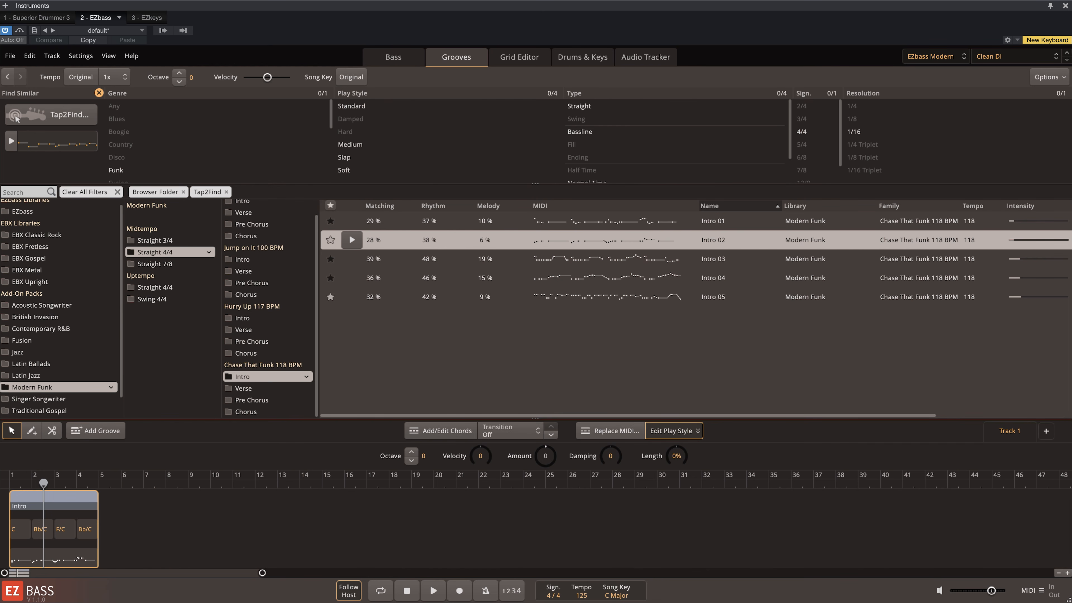
Step: Check the drum arrangement and continue the bass intro with Intro 05 at bar 5, Intro 02 at bar 9 and Intro 05 at bar 13
{"action": "left_click", "coordinate": [1065, 6]}
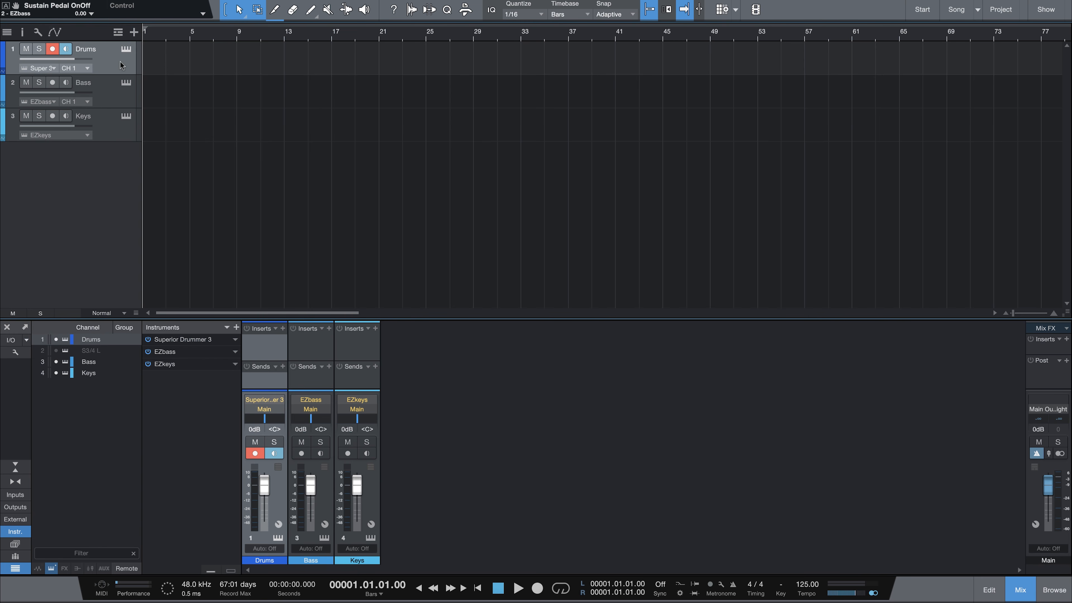
{"action": "left_click", "coordinate": [124, 48]}
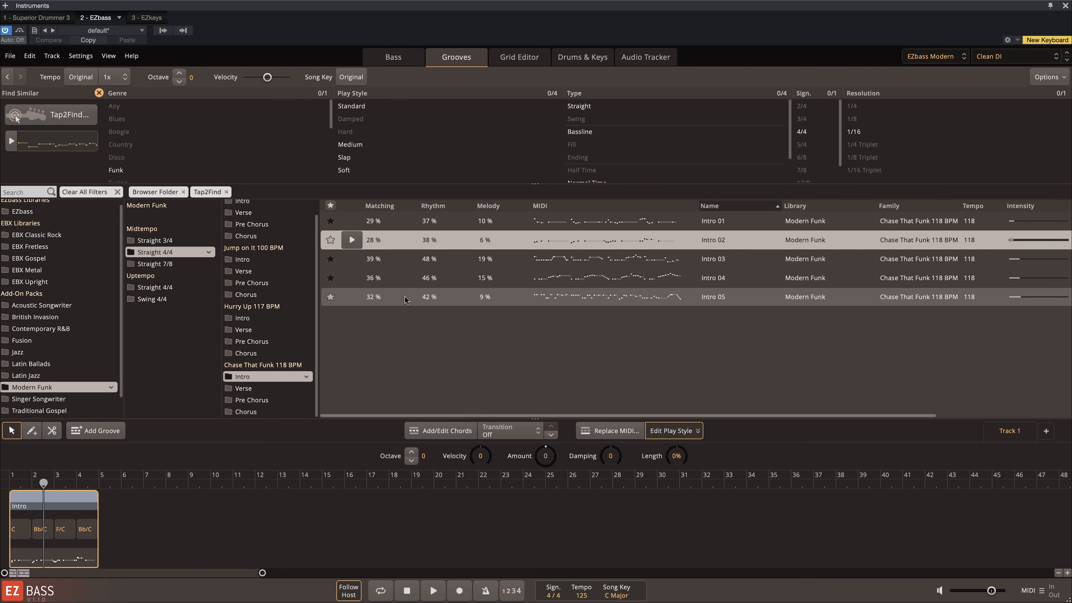
{"action": "left_click_drag", "start_coordinate": [404, 297], "coordinate": [150, 486]}
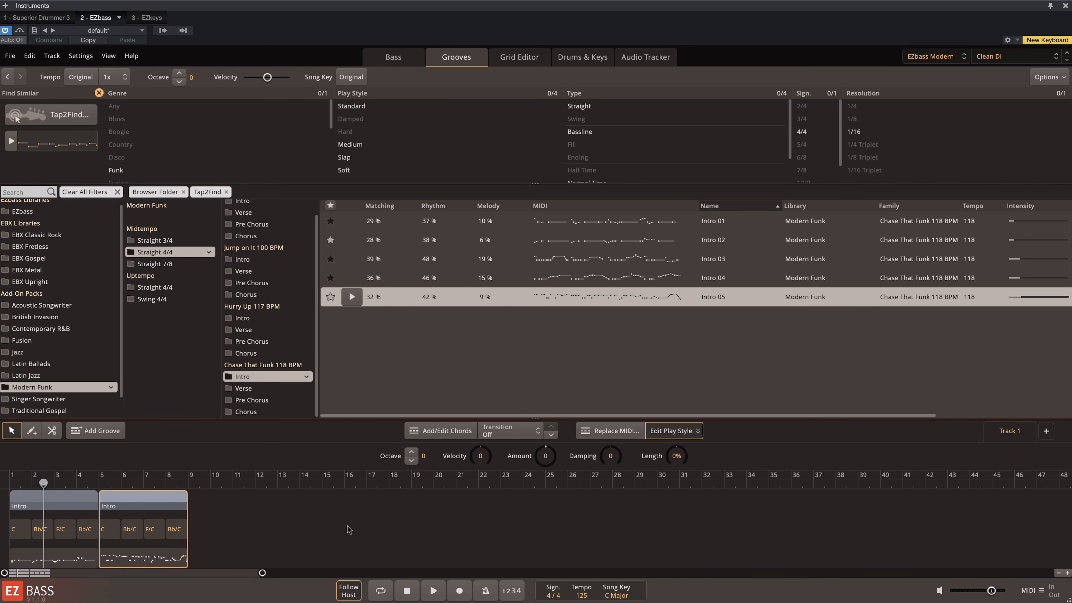
{"action": "left_click", "coordinate": [398, 245]}
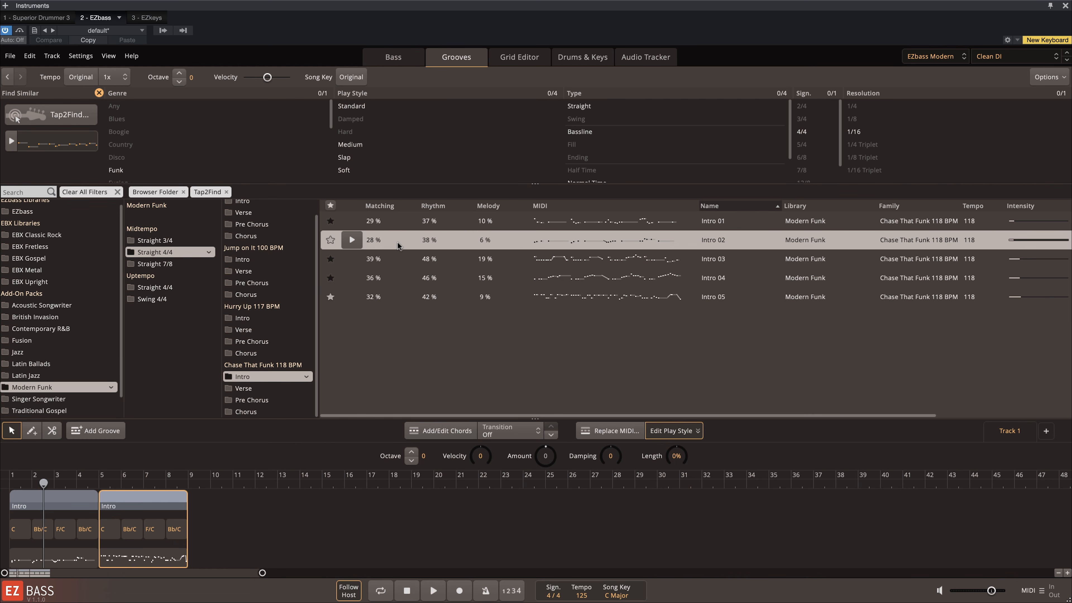
{"action": "left_click_drag", "start_coordinate": [398, 244], "coordinate": [193, 502]}
{"action": "left_click_drag", "start_coordinate": [408, 297], "coordinate": [282, 503]}
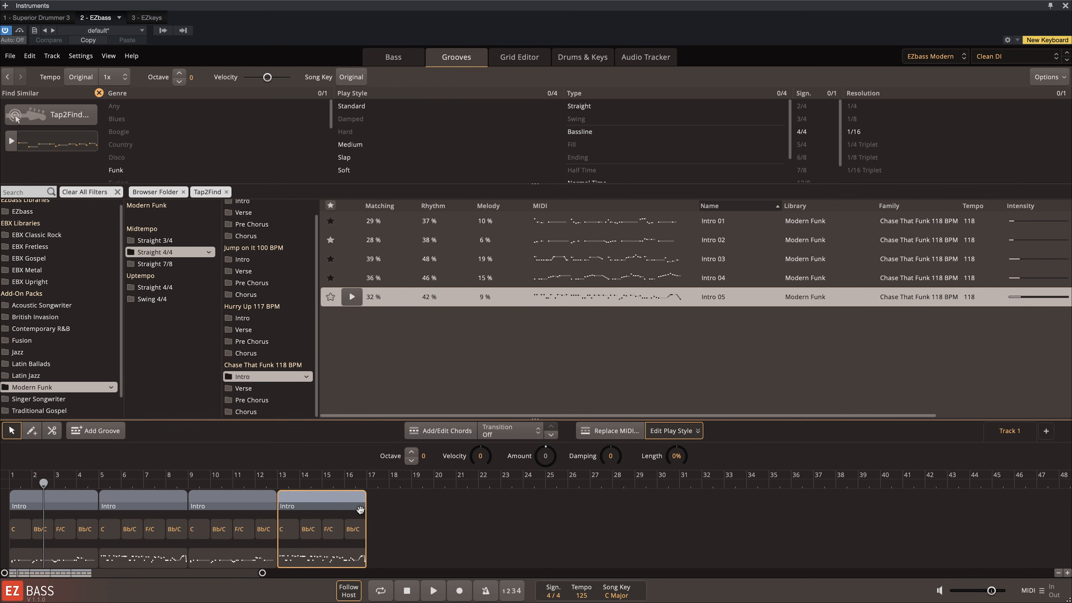
Step: Audition Verse 01 from Chase That Funk 118 BPM and place it after the intros at bar 17
{"action": "left_click", "coordinate": [270, 388]}
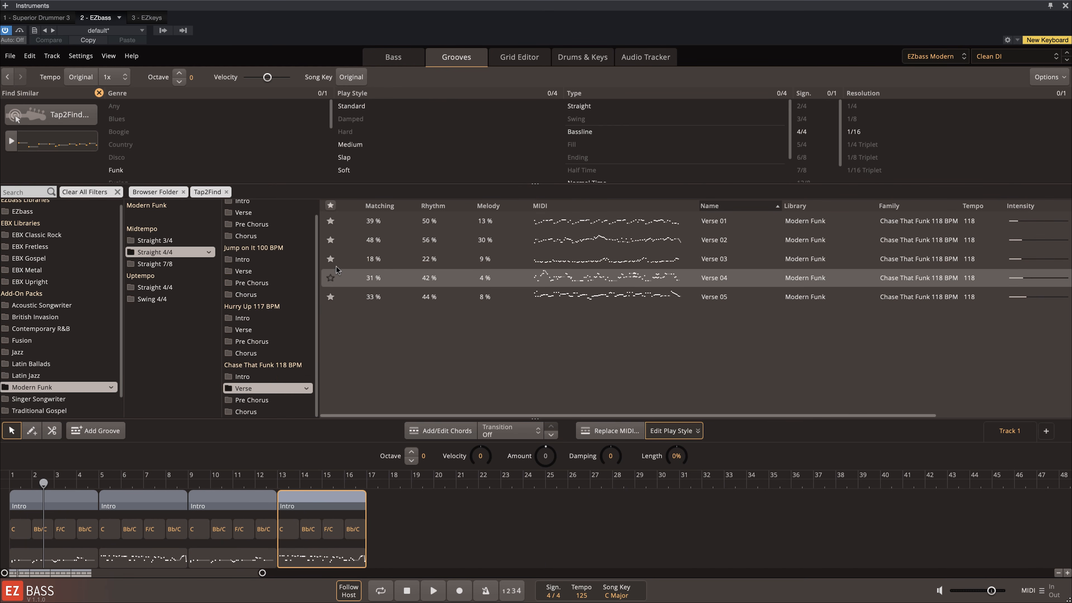
{"action": "left_click", "coordinate": [353, 222]}
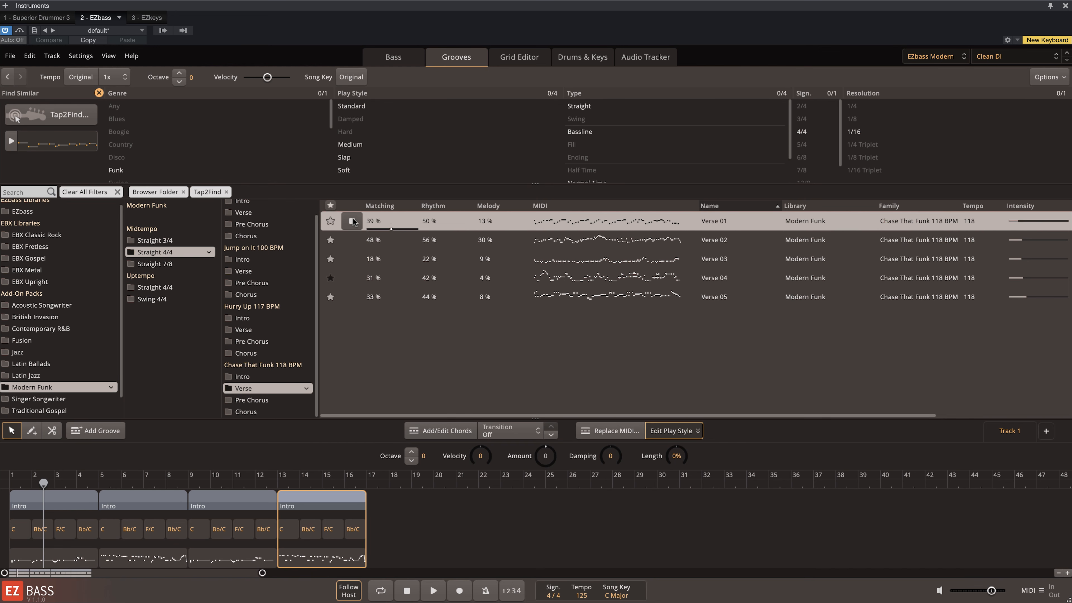
{"action": "left_click", "coordinate": [353, 221]}
{"action": "left_click_drag", "start_coordinate": [352, 223], "coordinate": [369, 501]}
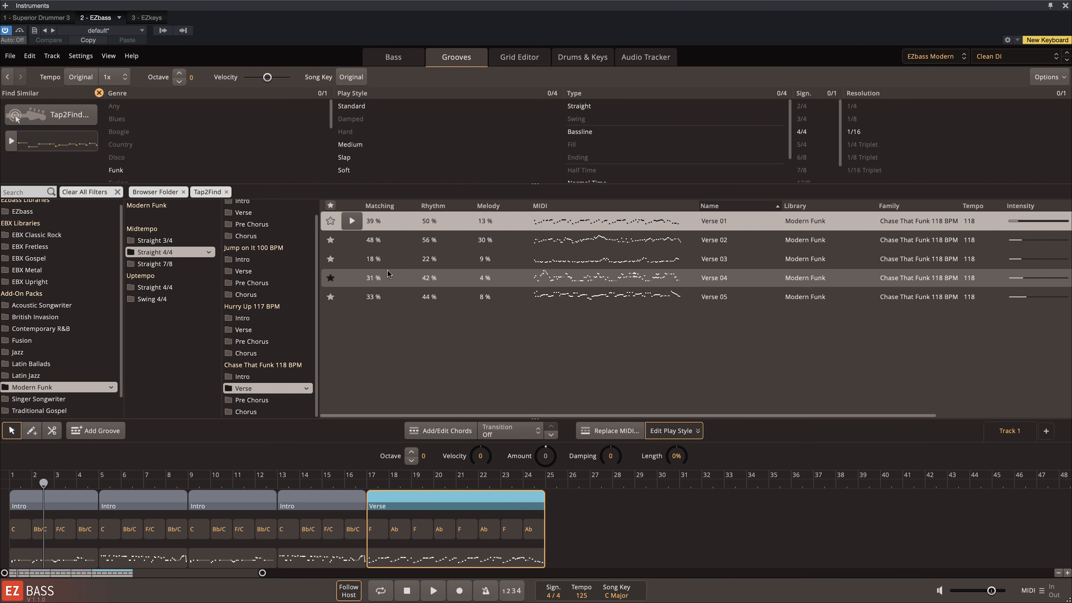
Step: Add Pre Chorus 01 at bar 25 and Pre Chorus 05 at bar 29 from the Pre Chorus grooves
{"action": "left_click", "coordinate": [280, 404]}
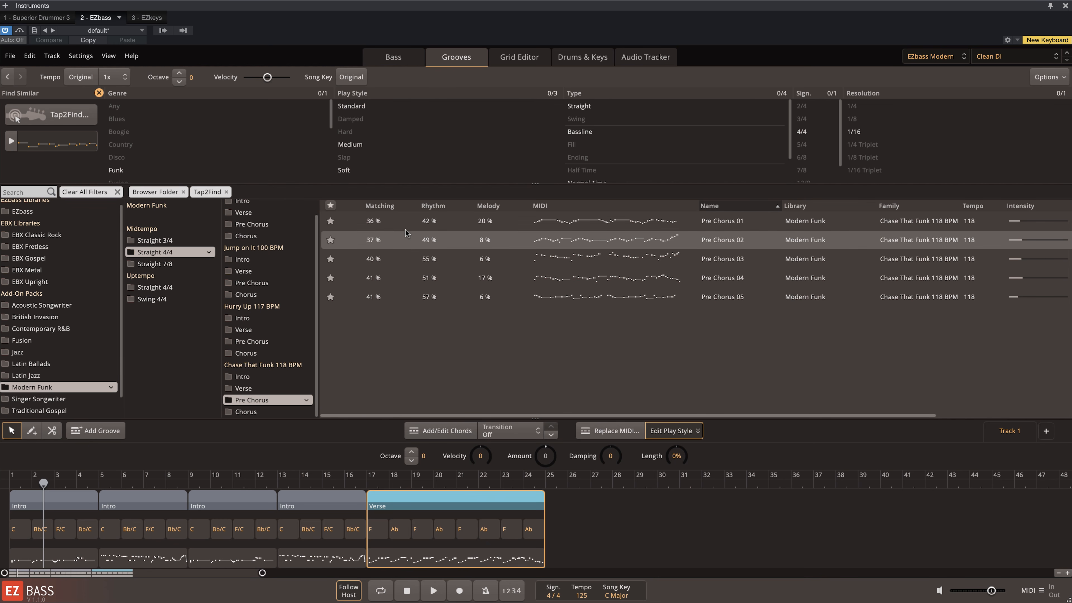
{"action": "left_click_drag", "start_coordinate": [406, 221], "coordinate": [557, 527]}
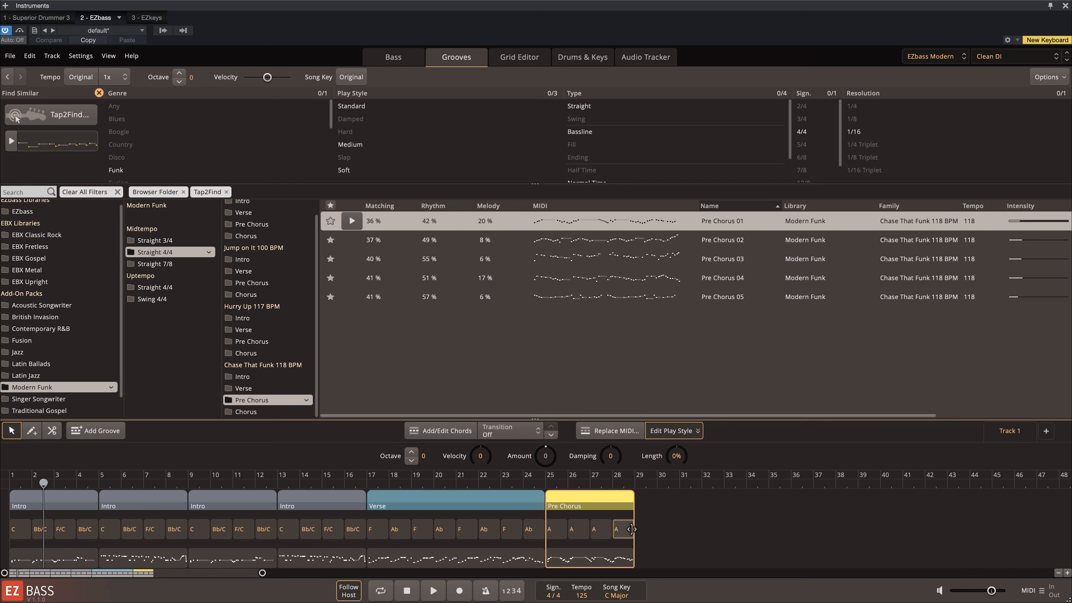
{"action": "left_click", "coordinate": [398, 298]}
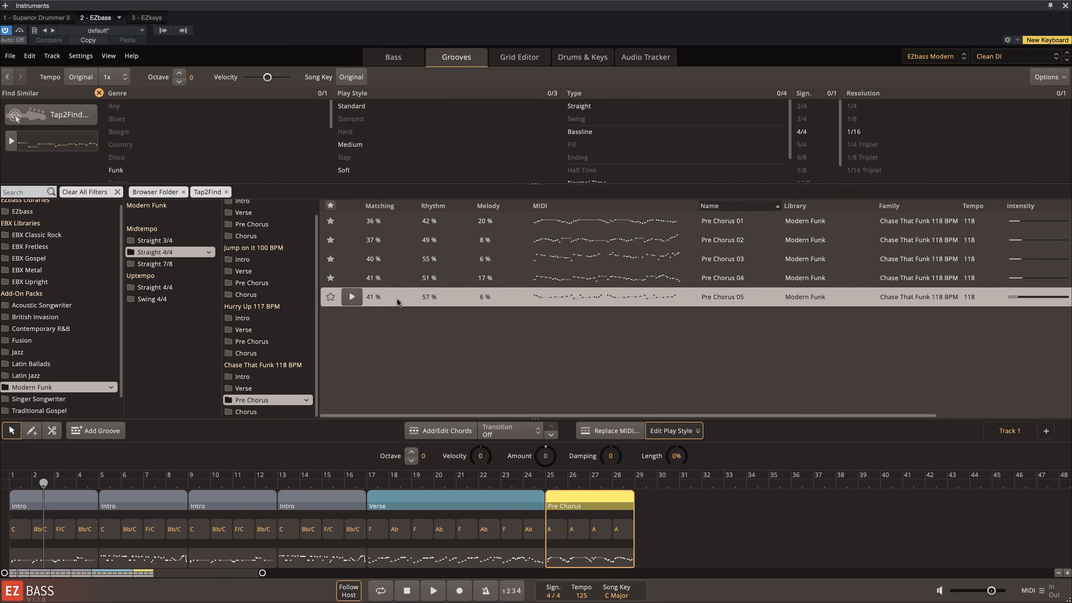
{"action": "left_click_drag", "start_coordinate": [397, 301], "coordinate": [637, 512]}
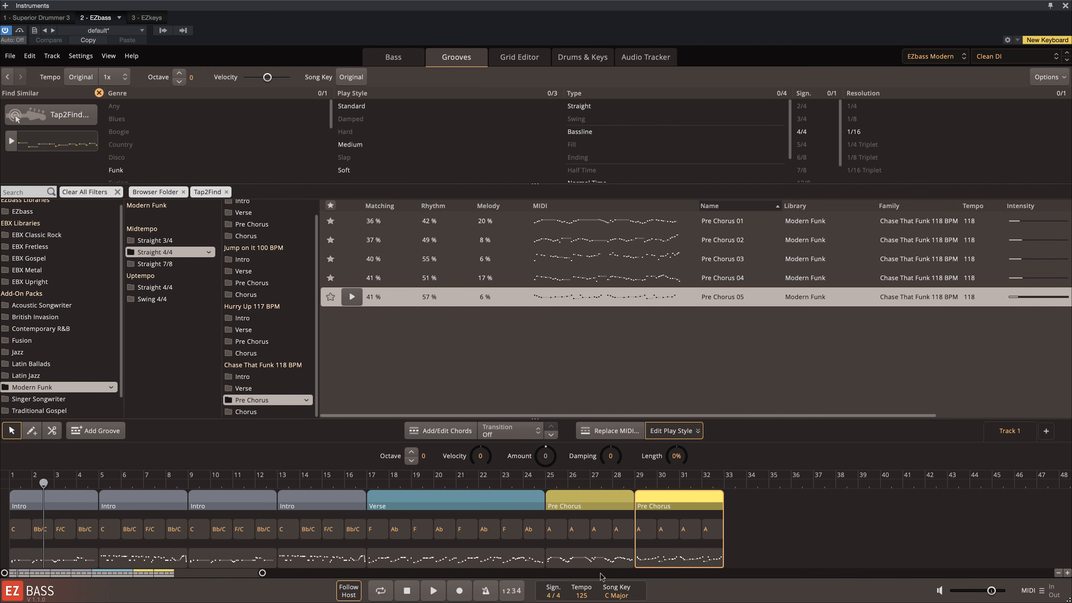
Step: Add the Chorus 02 groove at bar 33 and repeat Verse 01 at bar 41 on the bass track
{"action": "left_click_drag", "start_coordinate": [256, 575], "coordinate": [409, 572]}
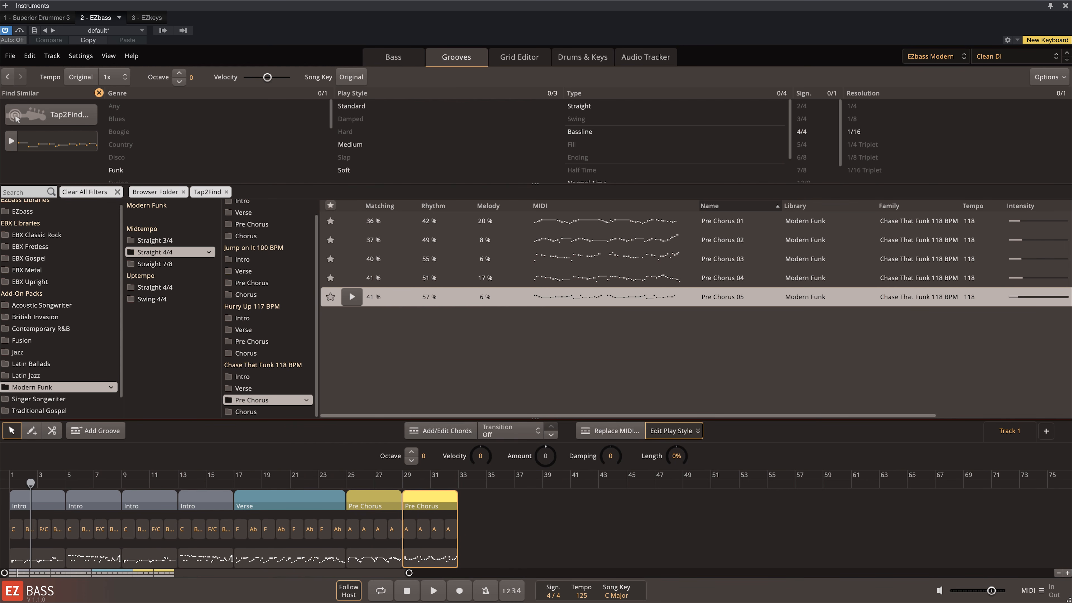
{"action": "left_click", "coordinate": [265, 412]}
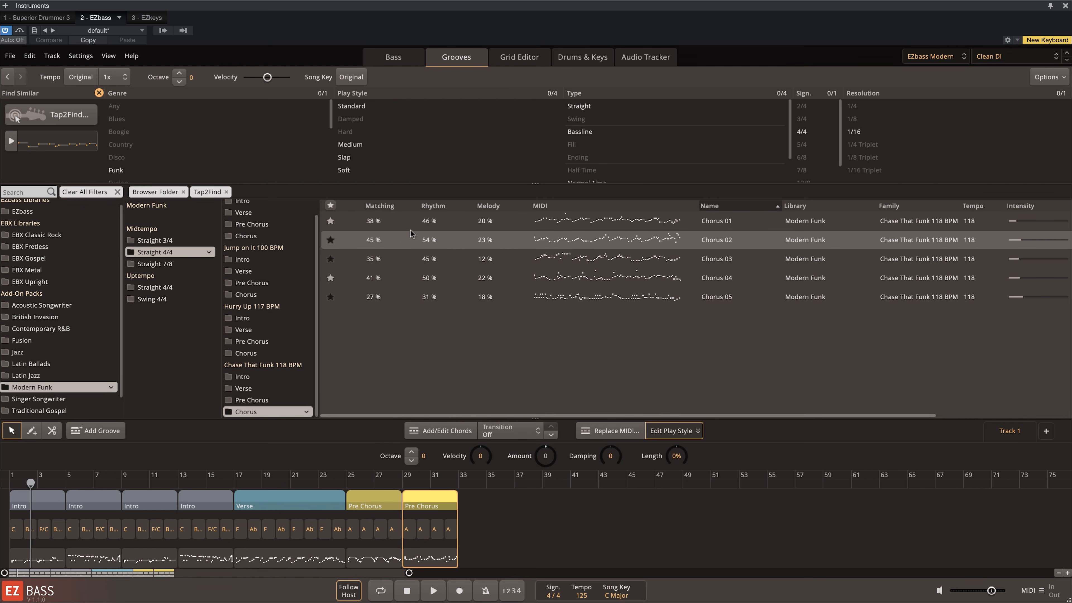
{"action": "left_click_drag", "start_coordinate": [403, 242], "coordinate": [470, 501]}
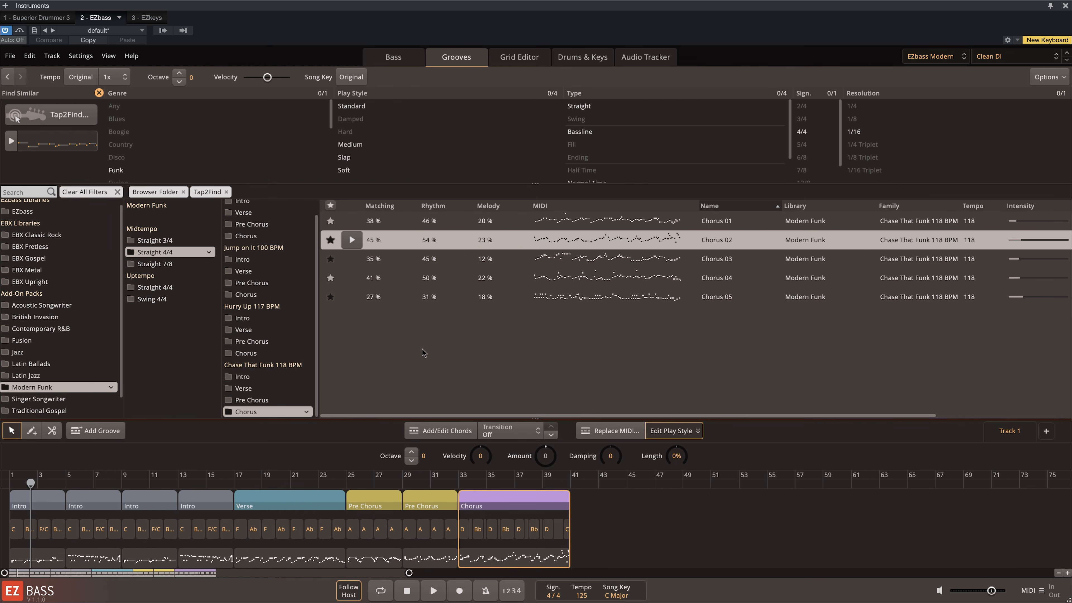
{"action": "left_click", "coordinate": [268, 388]}
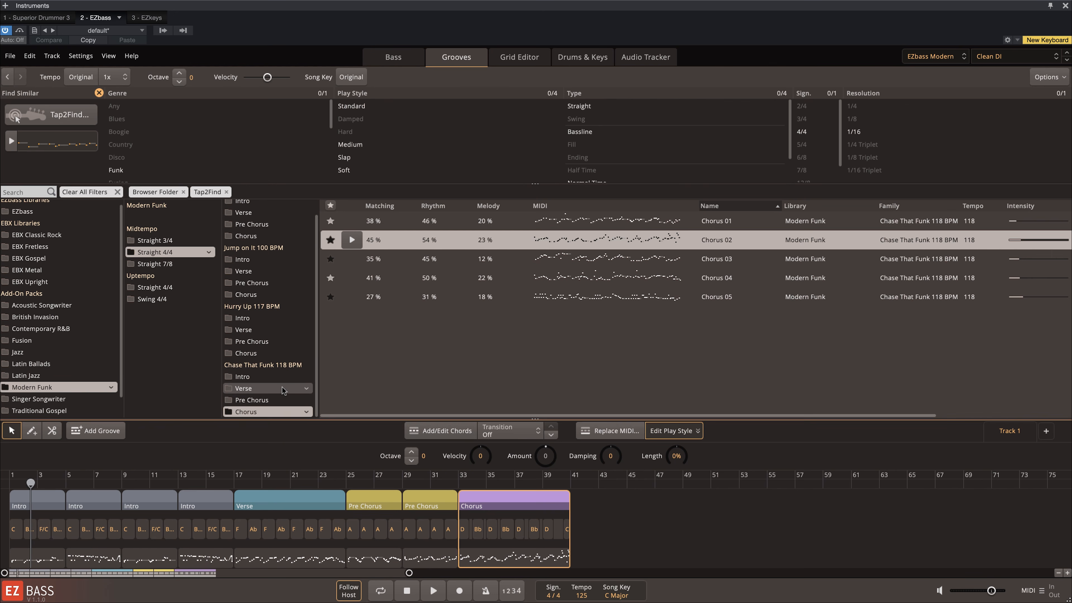
{"action": "left_click_drag", "start_coordinate": [401, 224], "coordinate": [579, 499]}
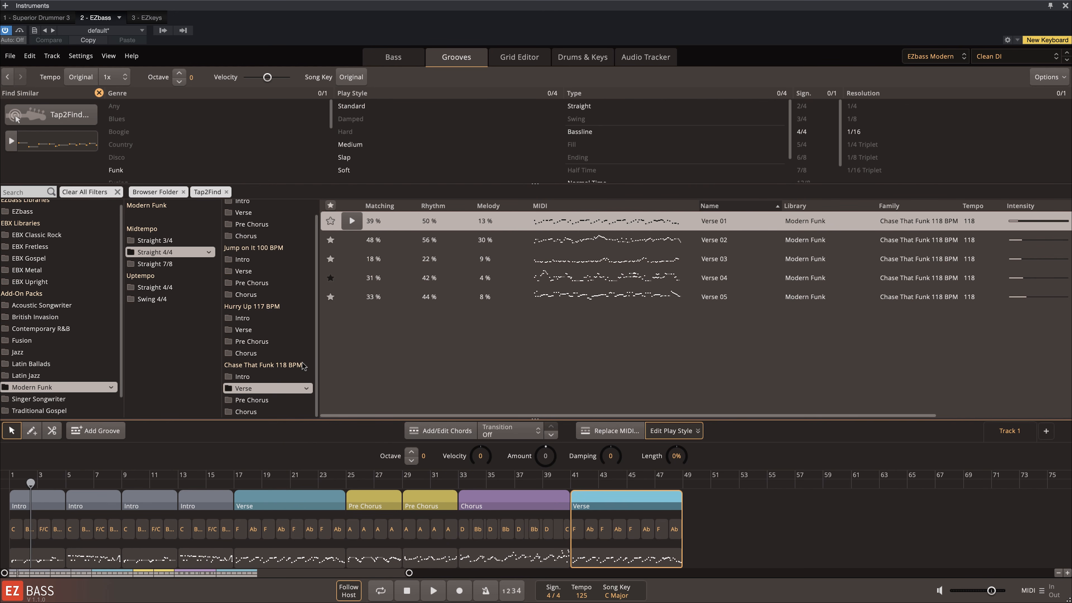
Step: Add Pre Chorus 02 at bar 49 and Pre Chorus 04 at bar 53 after the second verse
{"action": "left_click", "coordinate": [291, 400]}
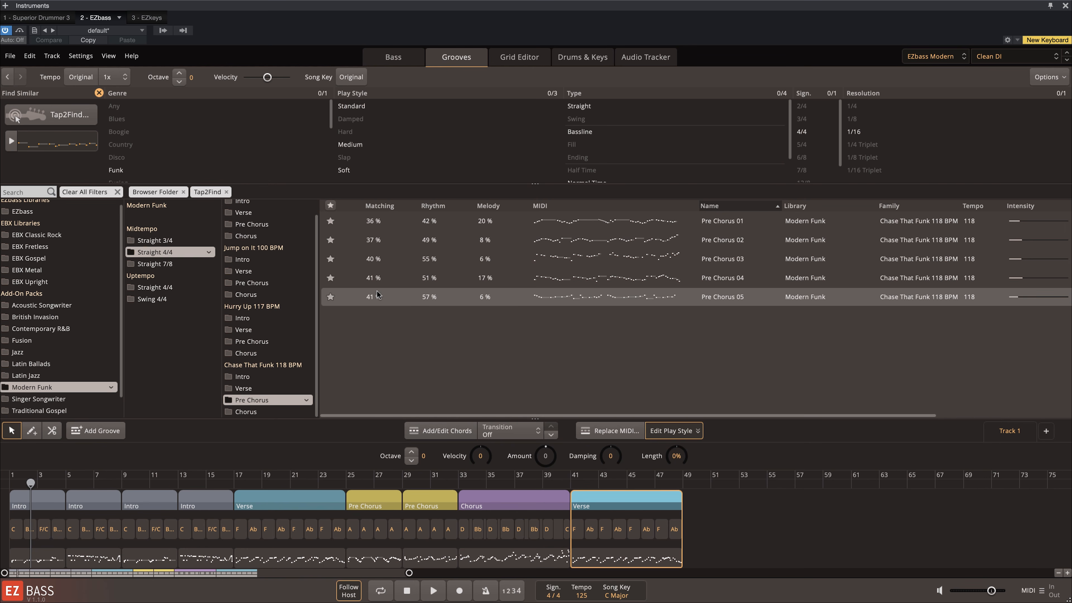
{"action": "left_click_drag", "start_coordinate": [380, 240], "coordinate": [701, 494]}
{"action": "left_click_drag", "start_coordinate": [405, 280], "coordinate": [746, 498]}
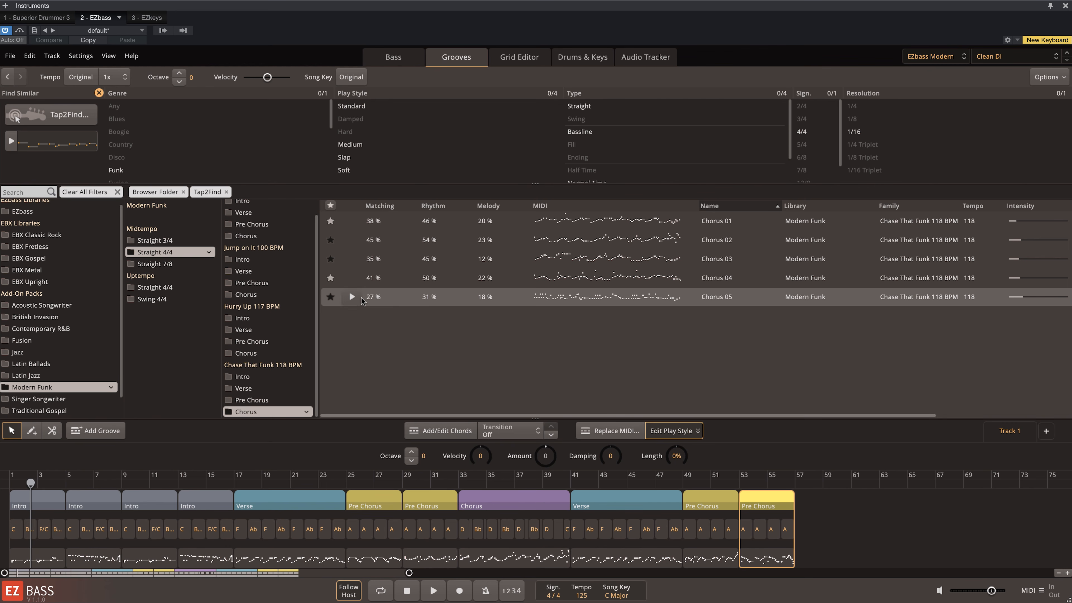
Step: Audition the Chorus 05 bass groove and place it after the last pre chorus at bar 57
{"action": "left_click", "coordinate": [519, 299]}
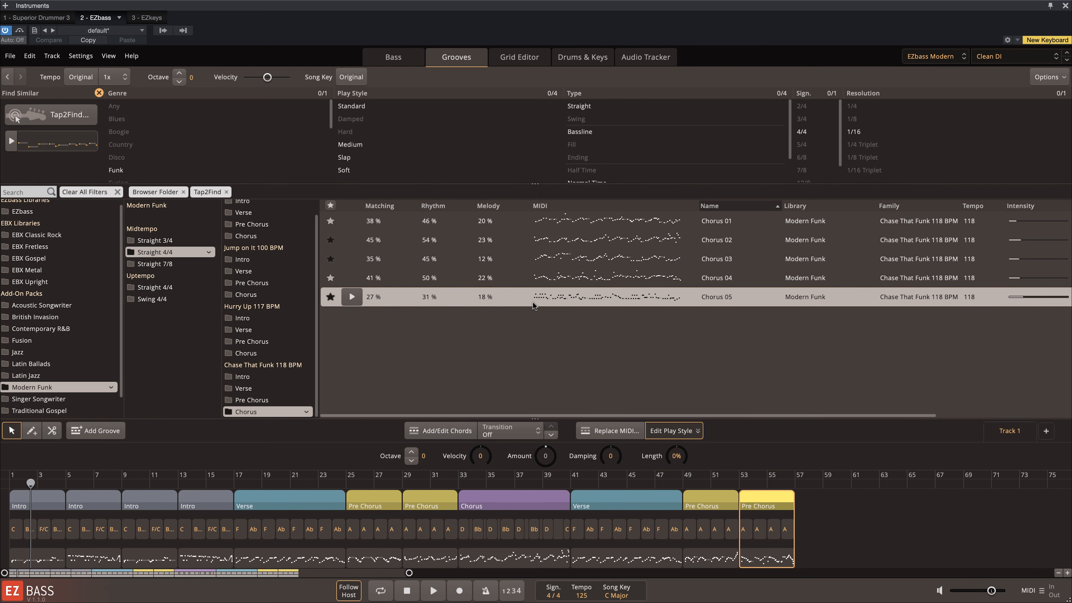
{"action": "left_click", "coordinate": [352, 297]}
{"action": "left_click", "coordinate": [352, 301]}
{"action": "left_click_drag", "start_coordinate": [395, 300], "coordinate": [801, 498]}
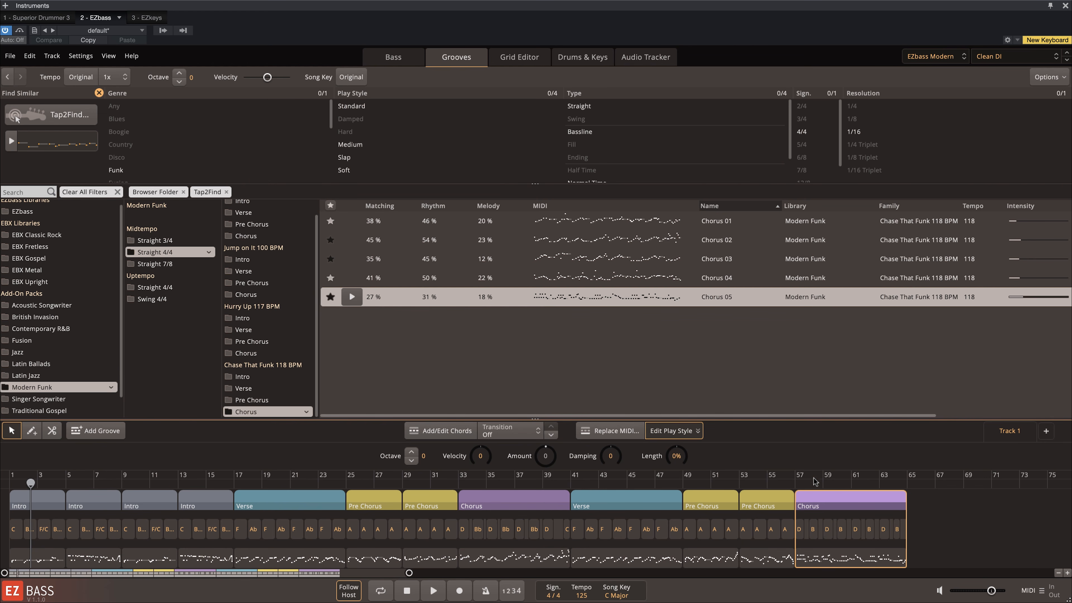
Step: Check the last section of the Superior Drummer 3 track, return to EZbass, and place the auditioned Verse 05 groove at bar 65
{"action": "left_click", "coordinate": [1066, 5]}
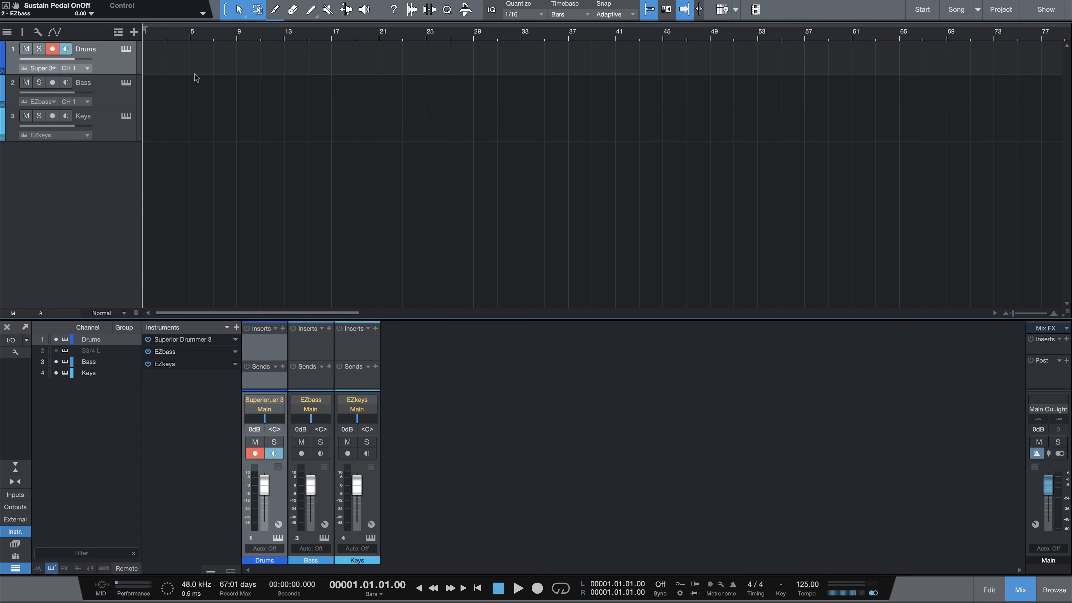
{"action": "left_click", "coordinate": [125, 50]}
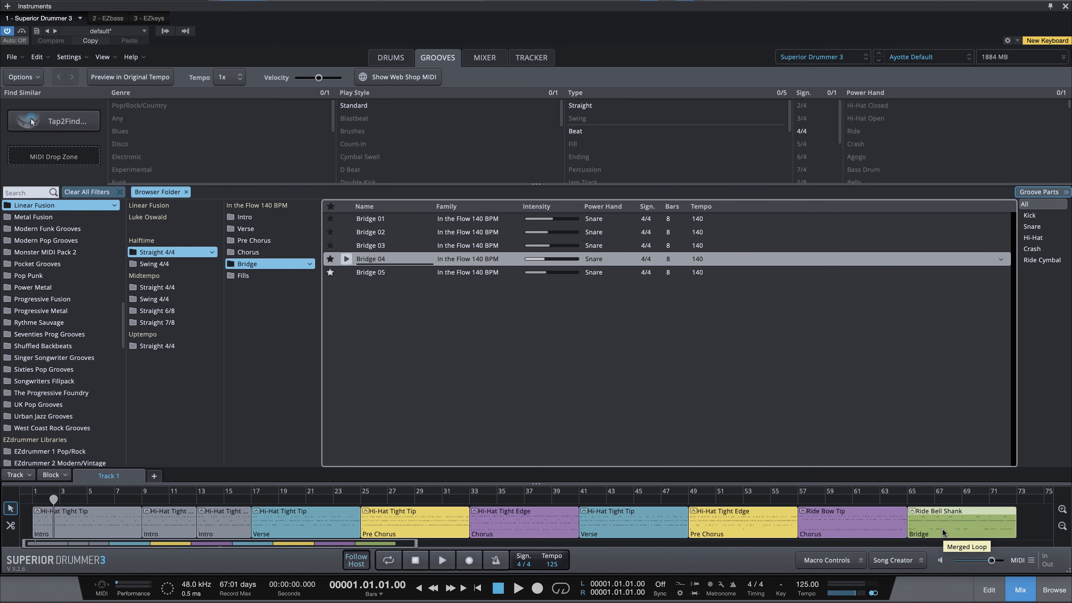
{"action": "left_click", "coordinate": [108, 18]}
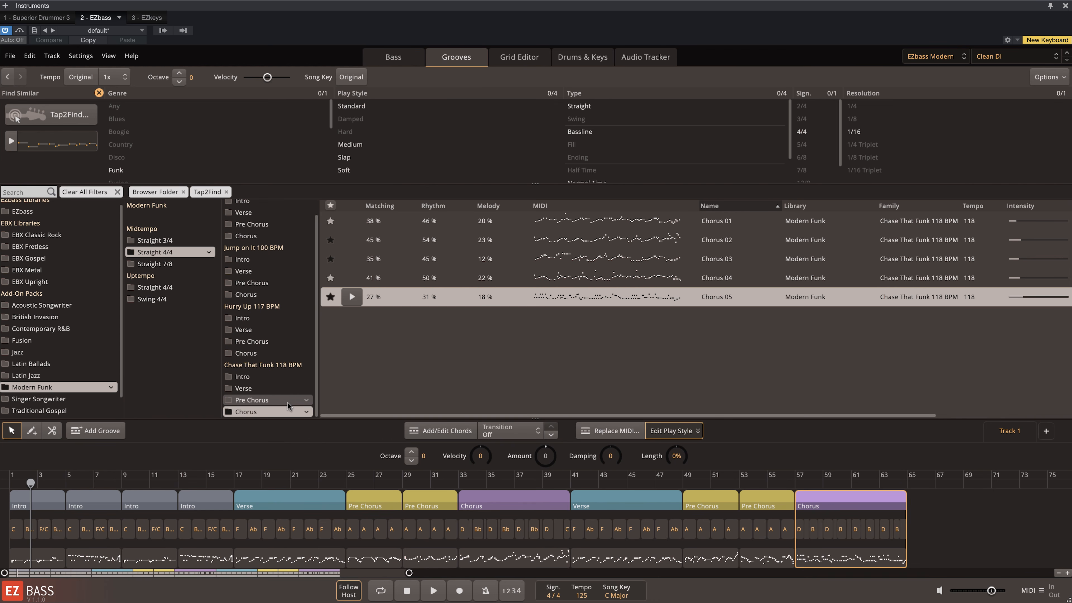
{"action": "left_click", "coordinate": [275, 390]}
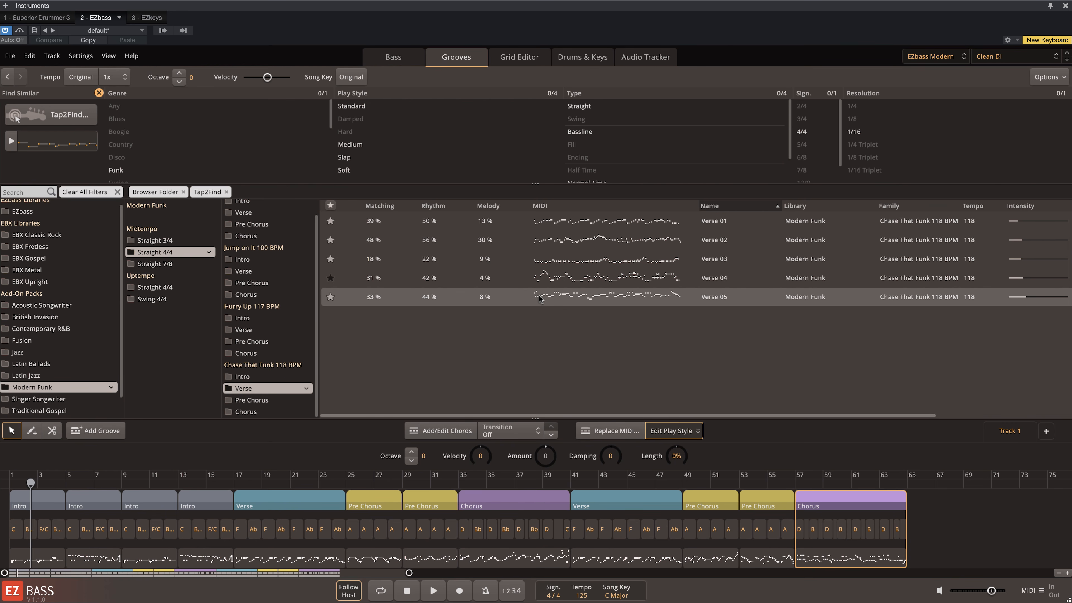
{"action": "mouse_move", "coordinate": [353, 302]}
{"action": "left_click", "coordinate": [352, 297]}
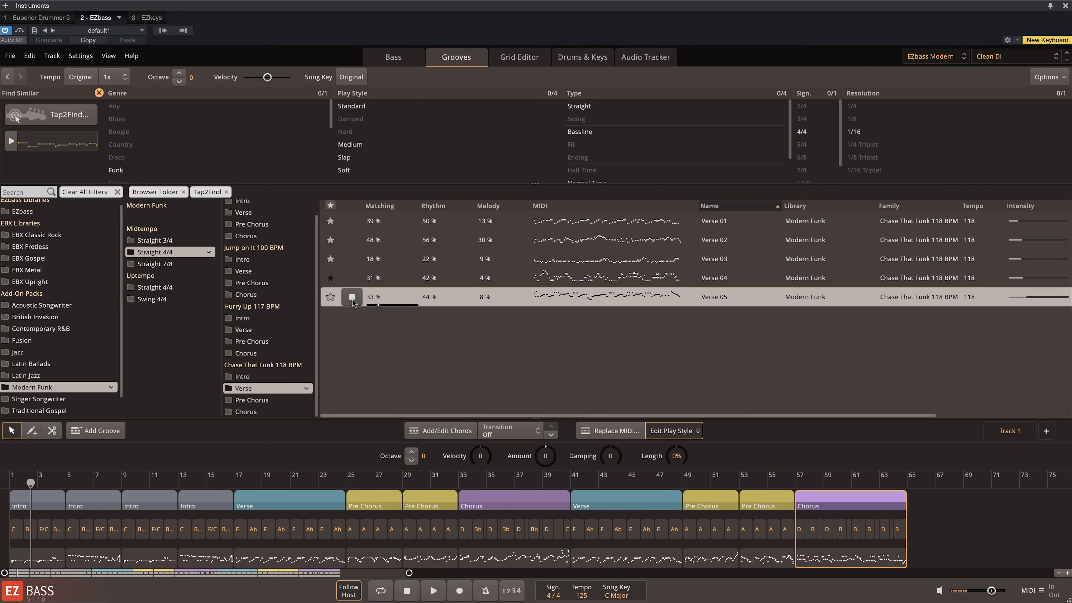
{"action": "left_click_drag", "start_coordinate": [352, 302], "coordinate": [901, 498]}
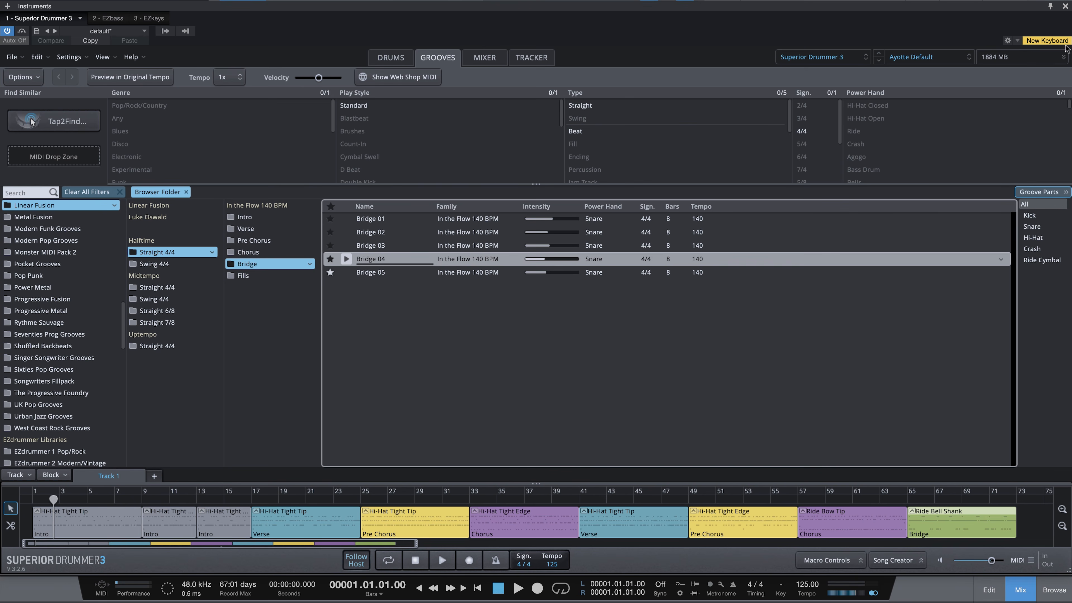
Step: Switch to the Keys track's EZkeys instrument and show its MIDI browser
{"action": "left_click", "coordinate": [1066, 7]}
{"action": "left_click", "coordinate": [126, 117]}
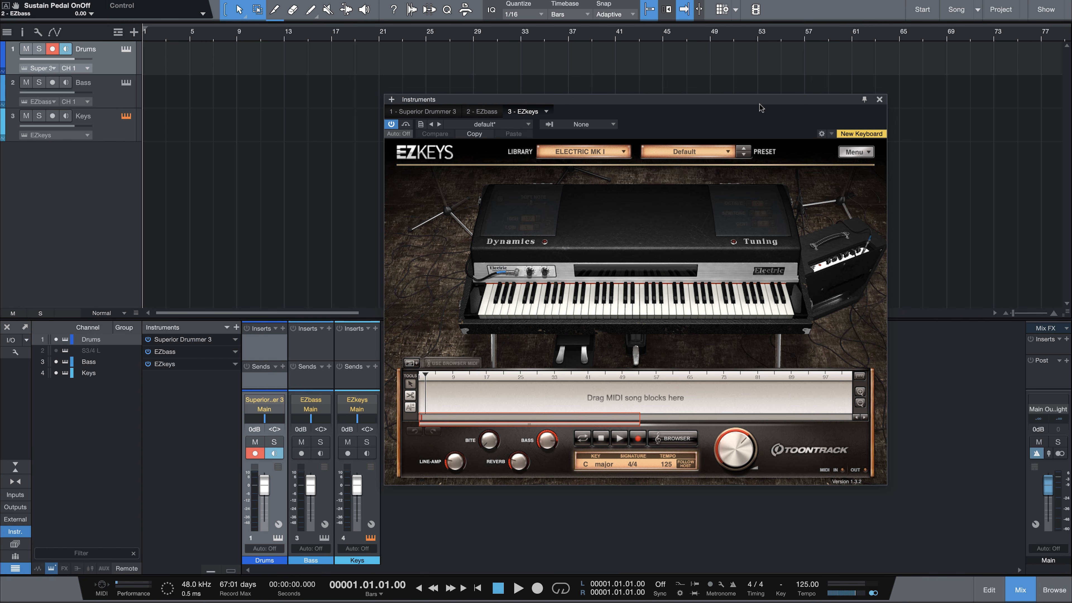
{"action": "left_click", "coordinate": [666, 441]}
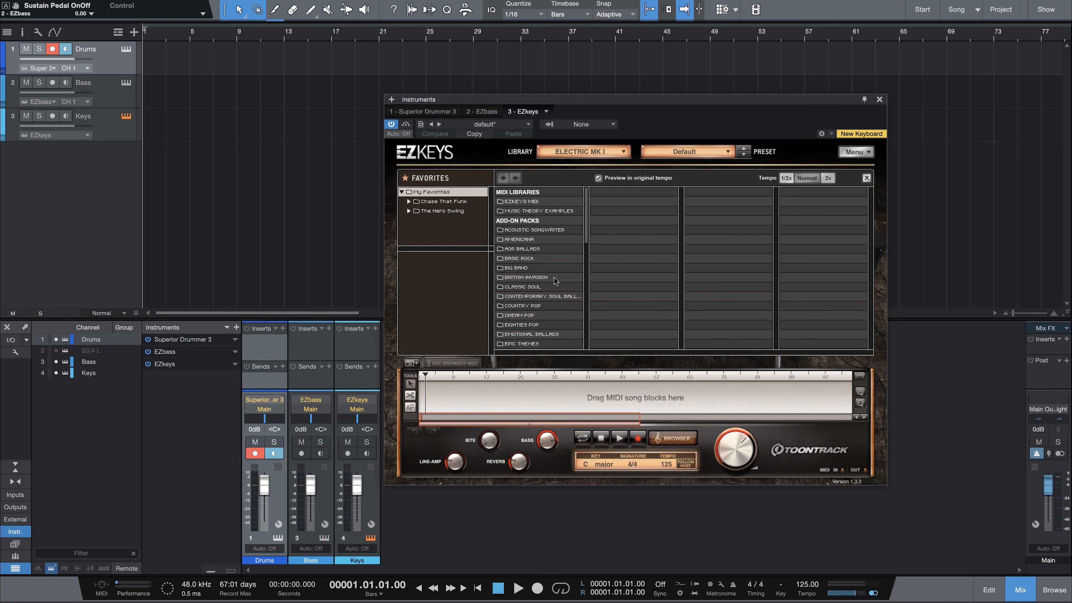
Step: Browse to the Chase That Funk 118 BPM intro grooves in the Modern Funk pack's Straight 4/4 folder
{"action": "scroll", "coordinate": [585, 247], "scroll_direction": "down", "scroll_amount": 1}
{"action": "left_click_drag", "start_coordinate": [584, 272], "coordinate": [584, 283]}
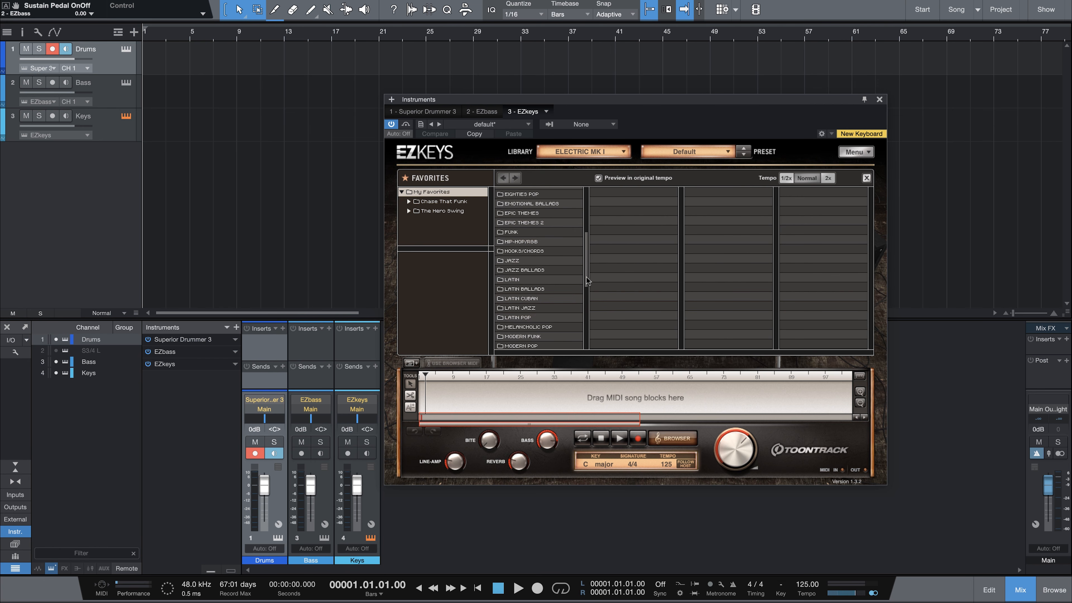
{"action": "left_click_drag", "start_coordinate": [587, 277], "coordinate": [590, 289]}
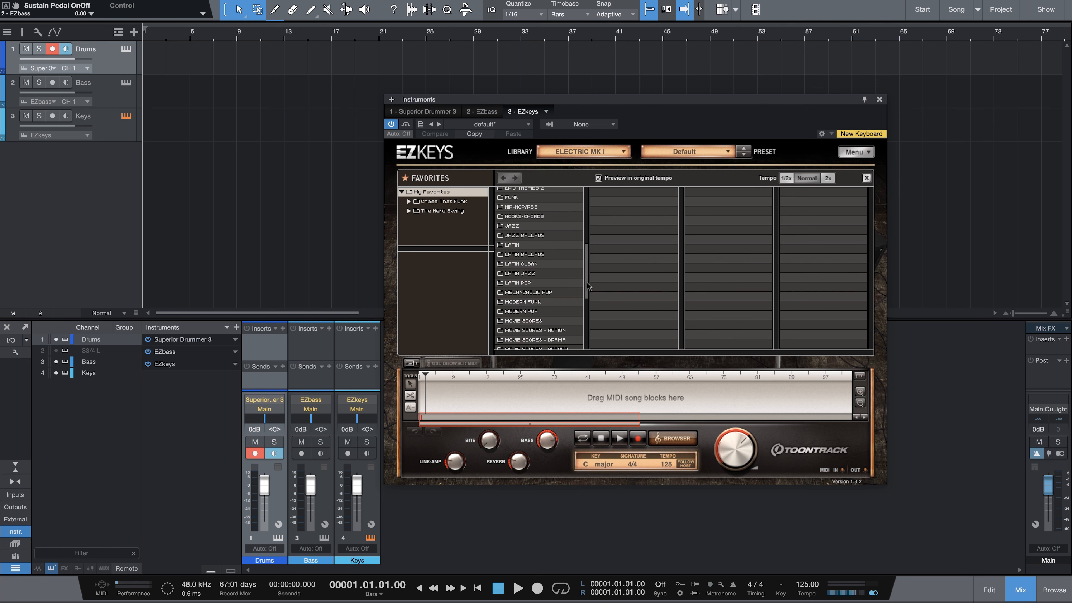
{"action": "left_click", "coordinate": [553, 302]}
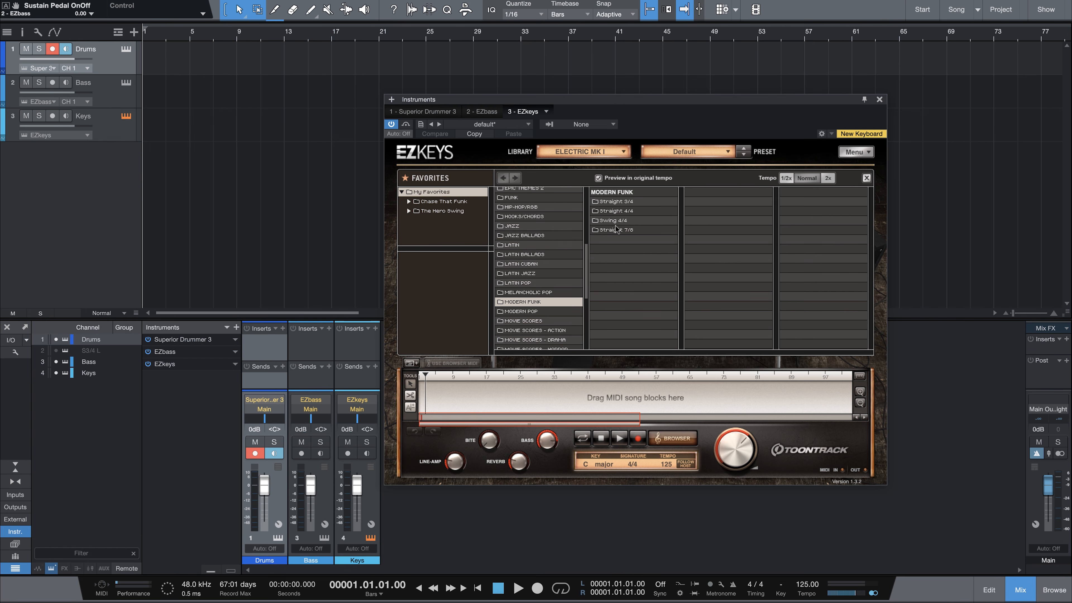
{"action": "left_click", "coordinate": [629, 212]}
{"action": "scroll", "coordinate": [731, 273], "scroll_direction": "down", "scroll_amount": 3}
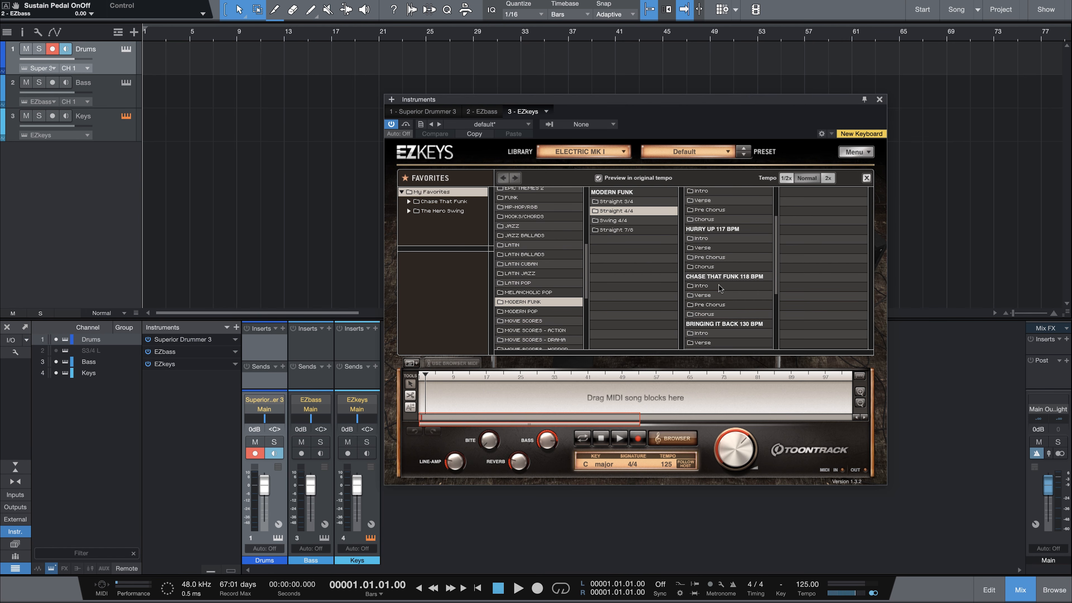
{"action": "left_click", "coordinate": [719, 285]}
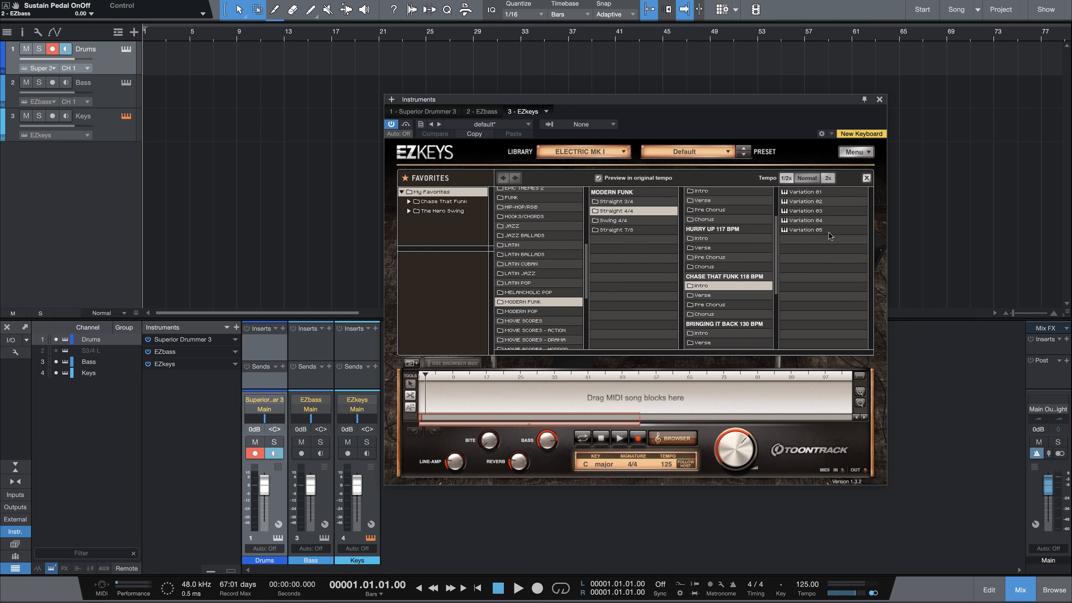
Step: Audition intro Variation 01, lower the EZkeys output volume to -9.2 dB, and place the groove at bar 1
{"action": "left_click", "coordinate": [785, 192]}
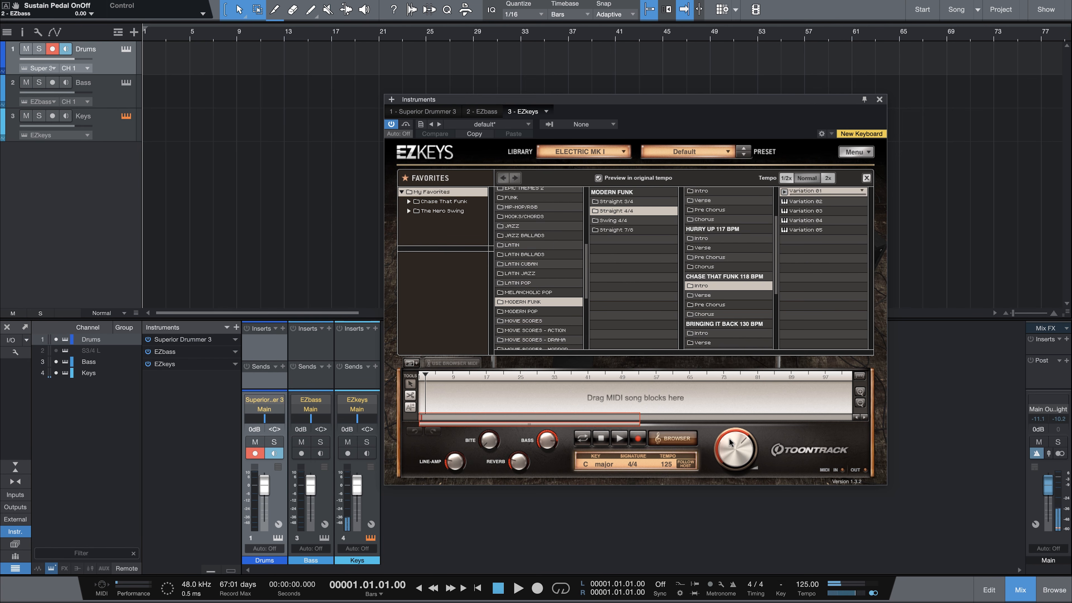
{"action": "left_click_drag", "start_coordinate": [731, 442], "coordinate": [718, 464]}
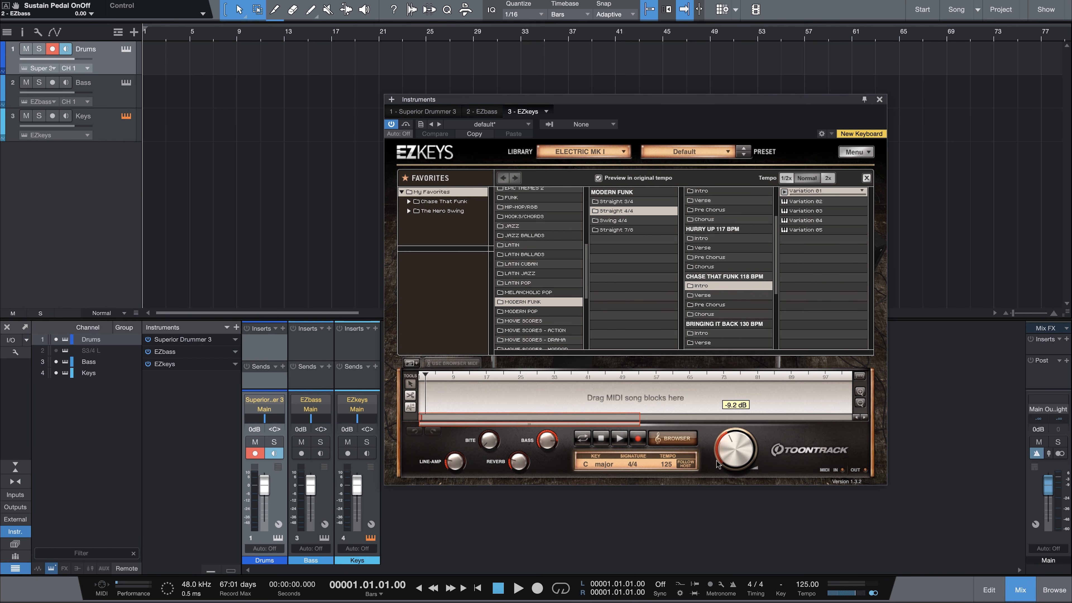
{"action": "left_click_drag", "start_coordinate": [796, 191], "coordinate": [426, 400]}
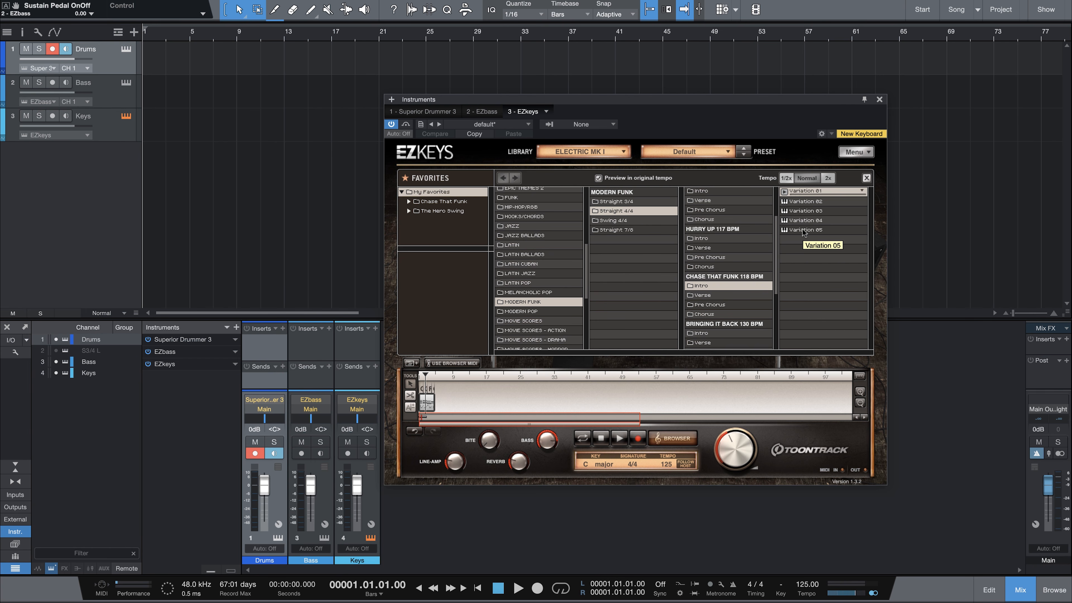
Step: Add intro Variations 05, 04 and 05 in that order at bars 5, 9 and 13 of the keys track
{"action": "left_click_drag", "start_coordinate": [803, 231], "coordinate": [448, 377]}
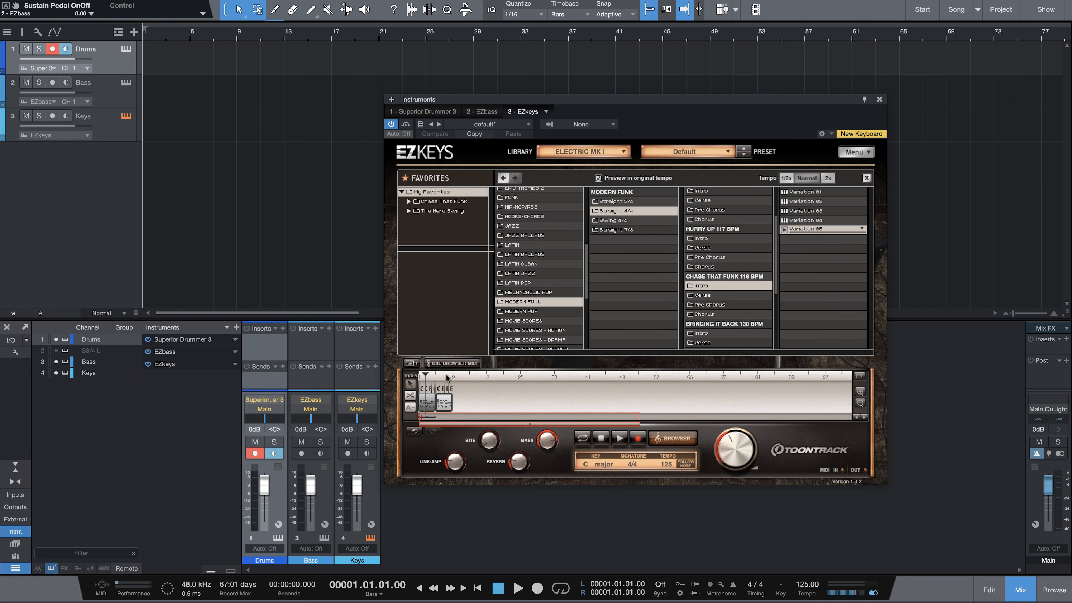
{"action": "left_click", "coordinate": [805, 222]}
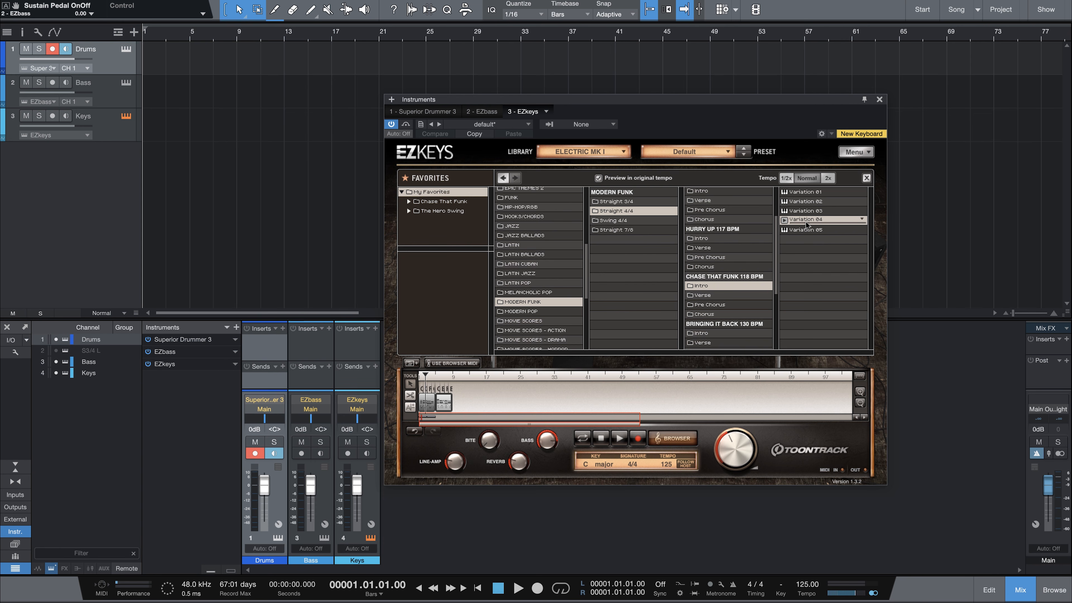
{"action": "left_click_drag", "start_coordinate": [807, 225], "coordinate": [460, 401]}
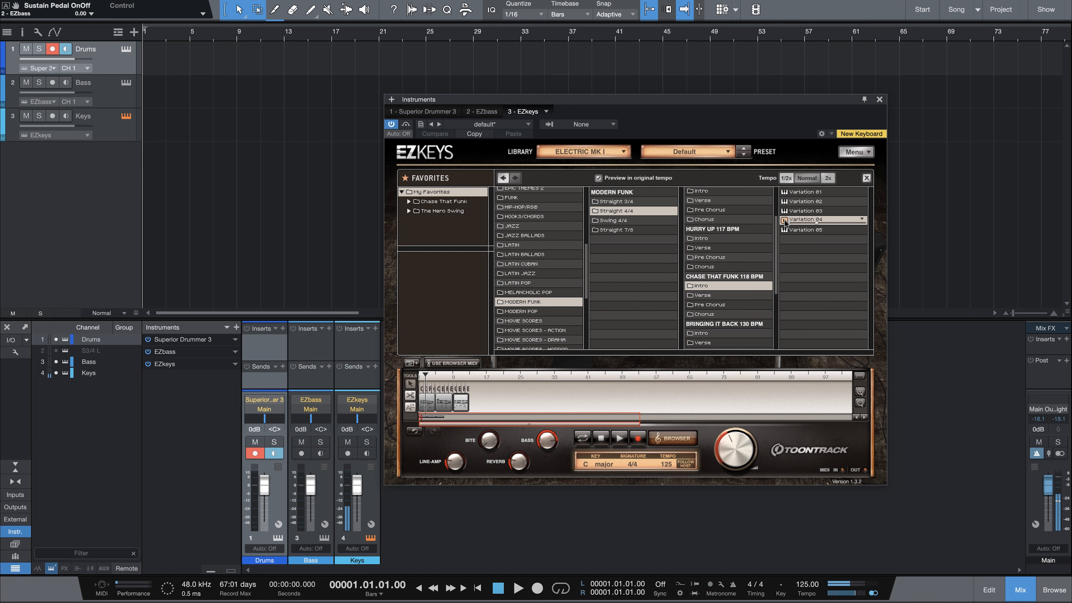
{"action": "left_click_drag", "start_coordinate": [793, 230], "coordinate": [480, 402]}
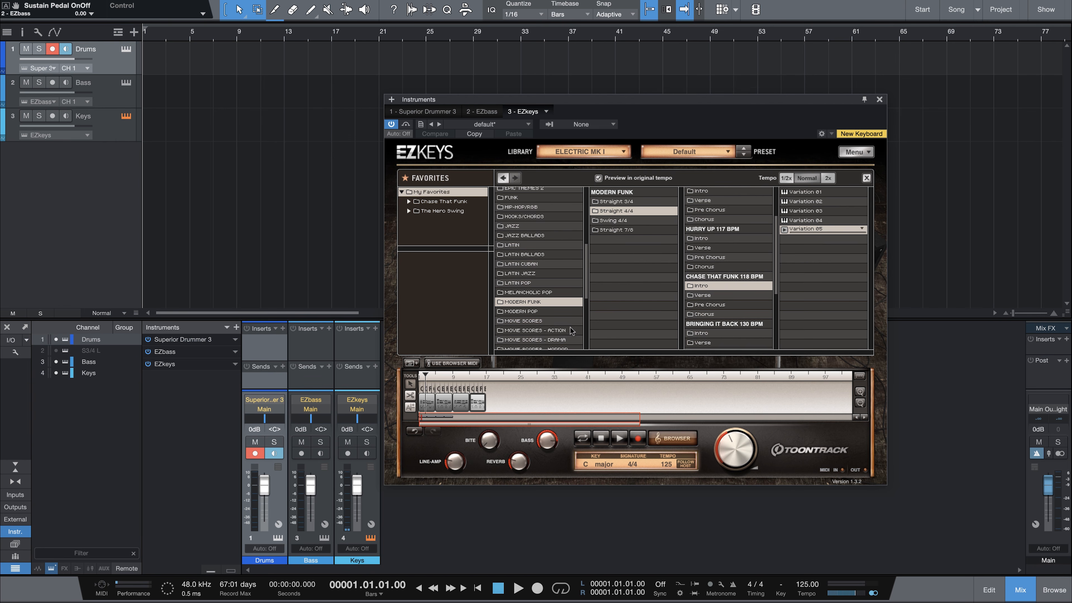
Step: Add Variation 01 of the Chase That Funk verse grooves at bar 17, after the intros
{"action": "left_click", "coordinate": [718, 295]}
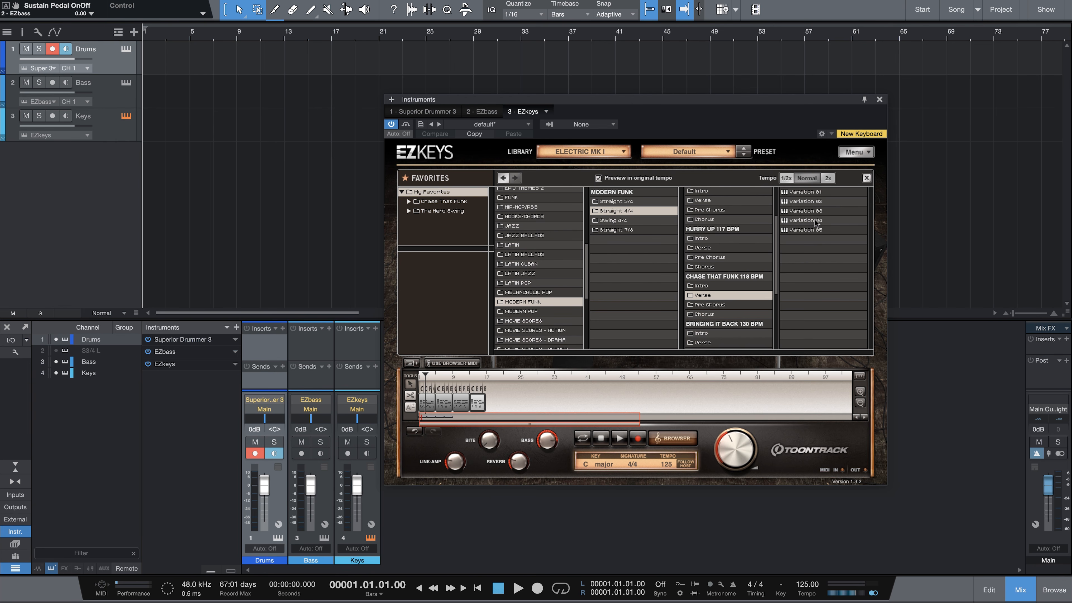
{"action": "left_click", "coordinate": [804, 194]}
{"action": "left_click_drag", "start_coordinate": [803, 198], "coordinate": [500, 407]}
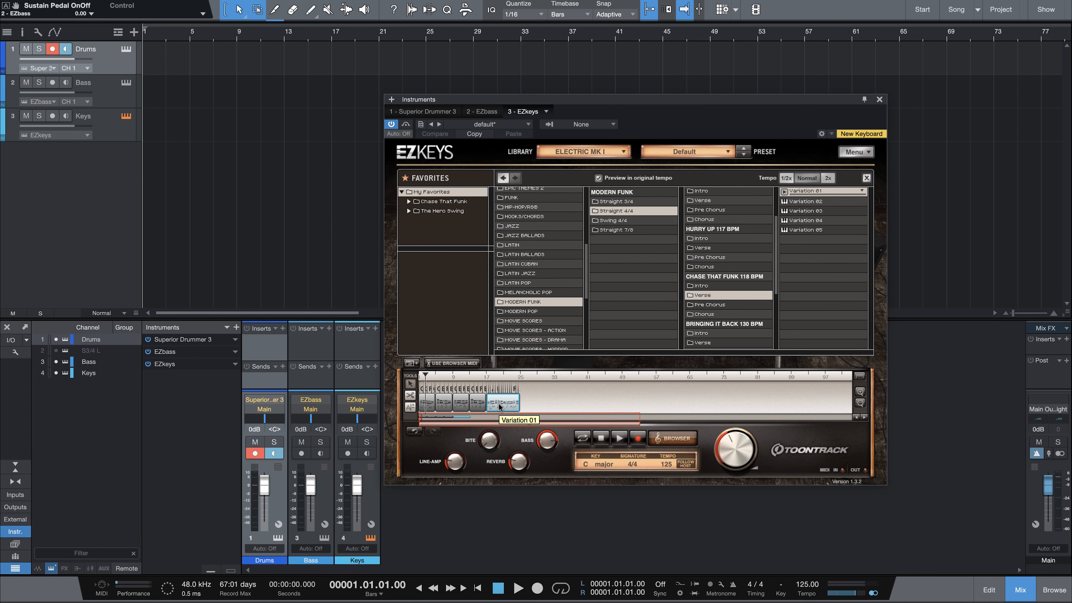
Step: Add pre chorus Variation 01 at bar 25 and Variation 05 at bar 29 on the keys track
{"action": "left_click", "coordinate": [737, 306]}
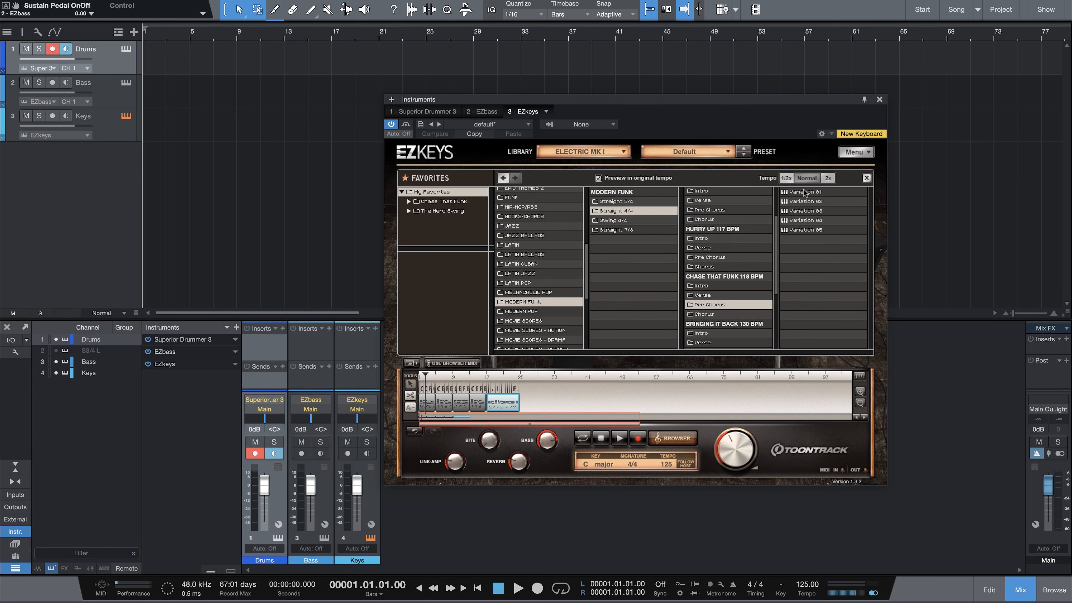
{"action": "left_click_drag", "start_coordinate": [804, 193], "coordinate": [530, 399]}
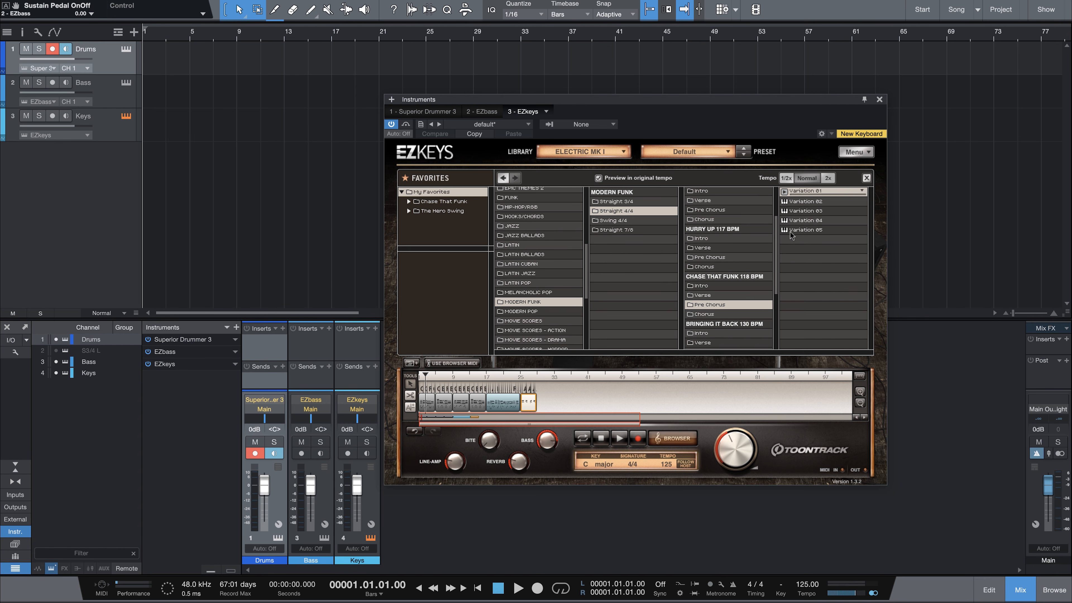
{"action": "left_click_drag", "start_coordinate": [791, 231], "coordinate": [547, 401]}
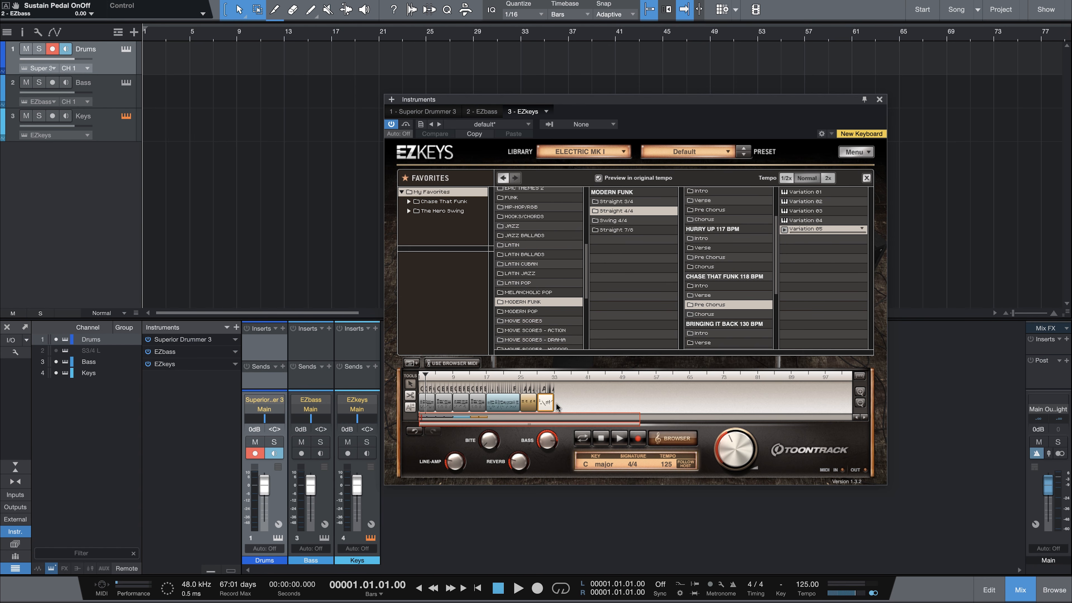
Step: Add chorus Variation 02 at bar 33 and repeat verse Variation 01 at bar 41 on the keys track
{"action": "left_click", "coordinate": [732, 315]}
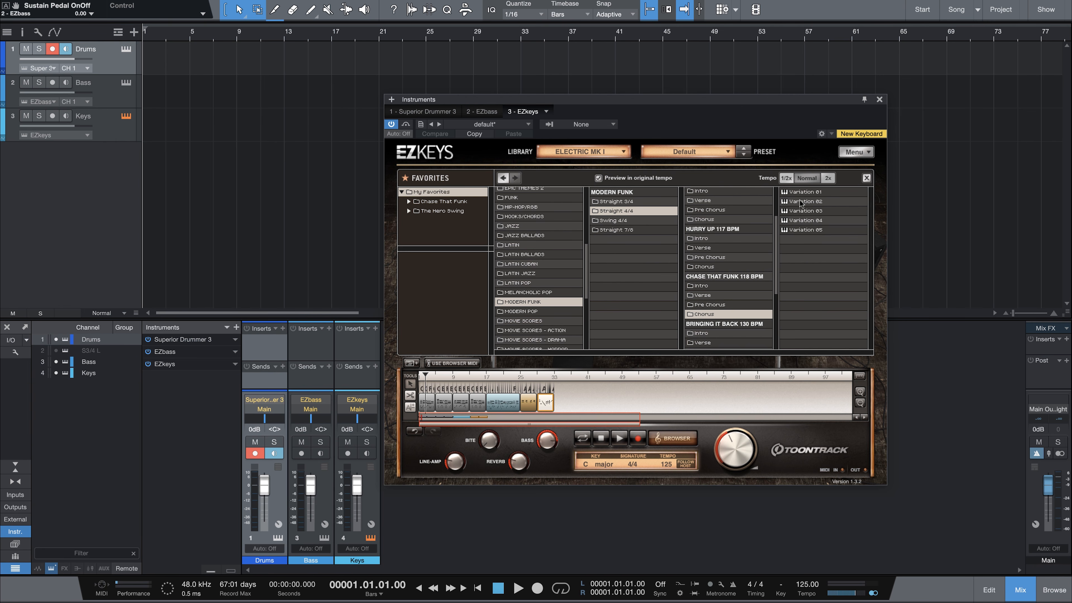
{"action": "left_click_drag", "start_coordinate": [799, 199], "coordinate": [566, 401]}
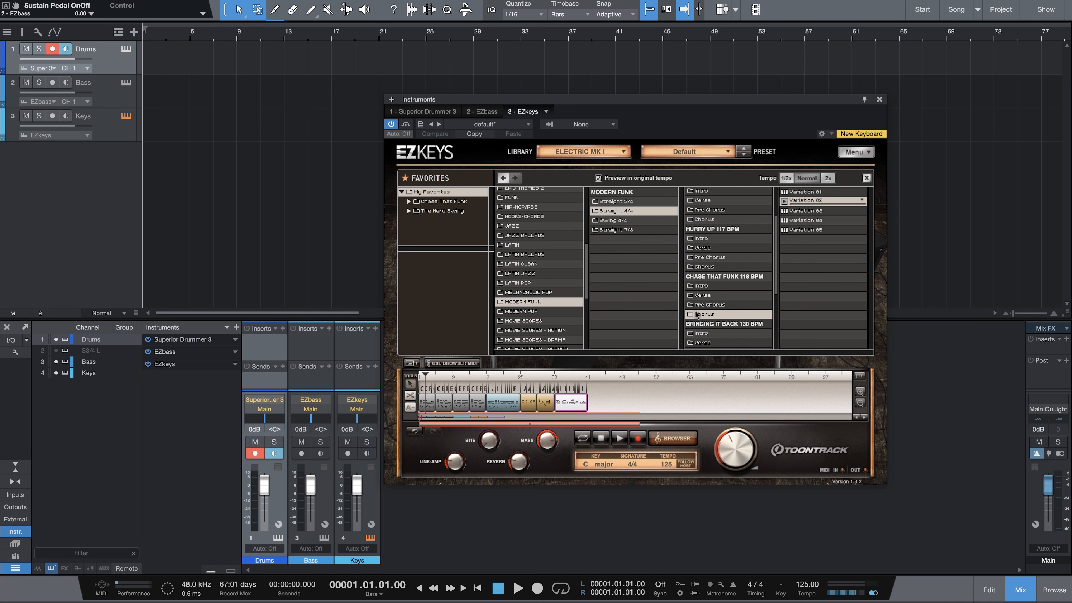
{"action": "left_click", "coordinate": [722, 296]}
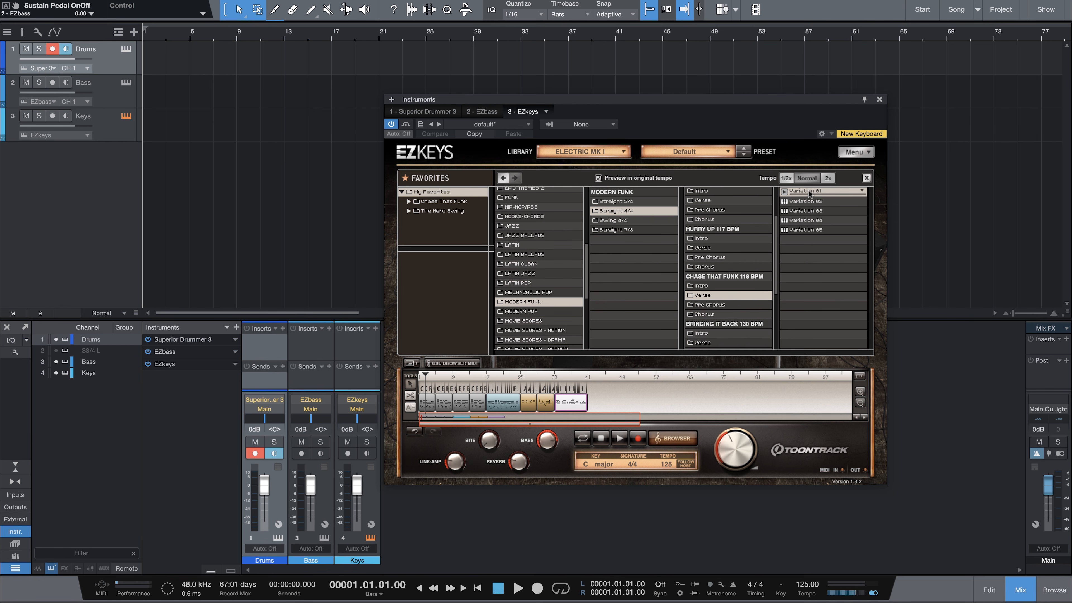
{"action": "left_click_drag", "start_coordinate": [810, 192], "coordinate": [612, 397]}
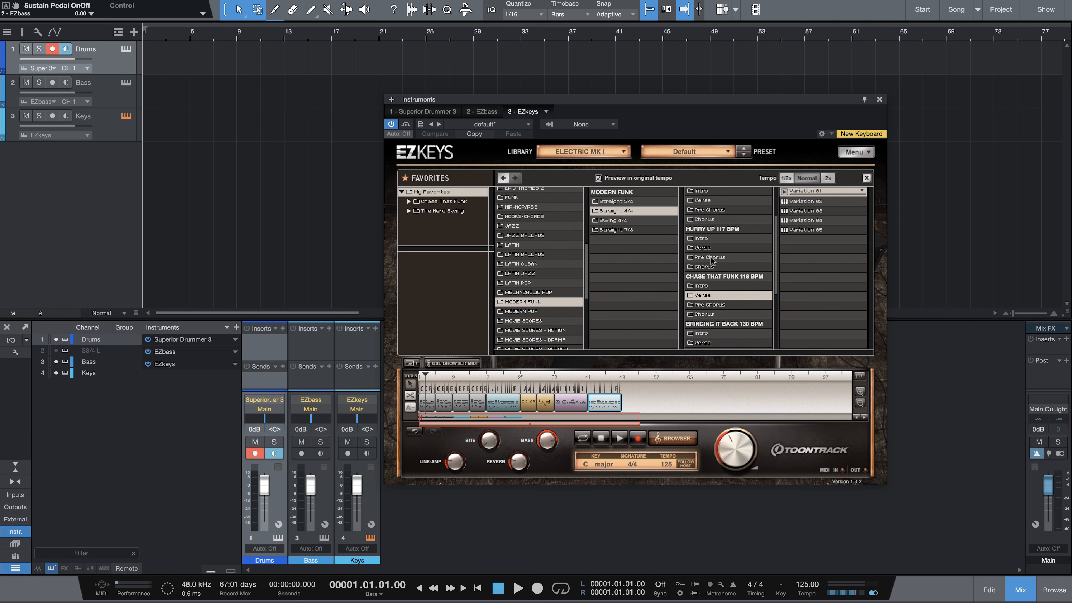
Step: Add pre chorus Variation 02 at bar 49 and Variation 04 at bar 53 after the second verse
{"action": "left_click", "coordinate": [735, 305]}
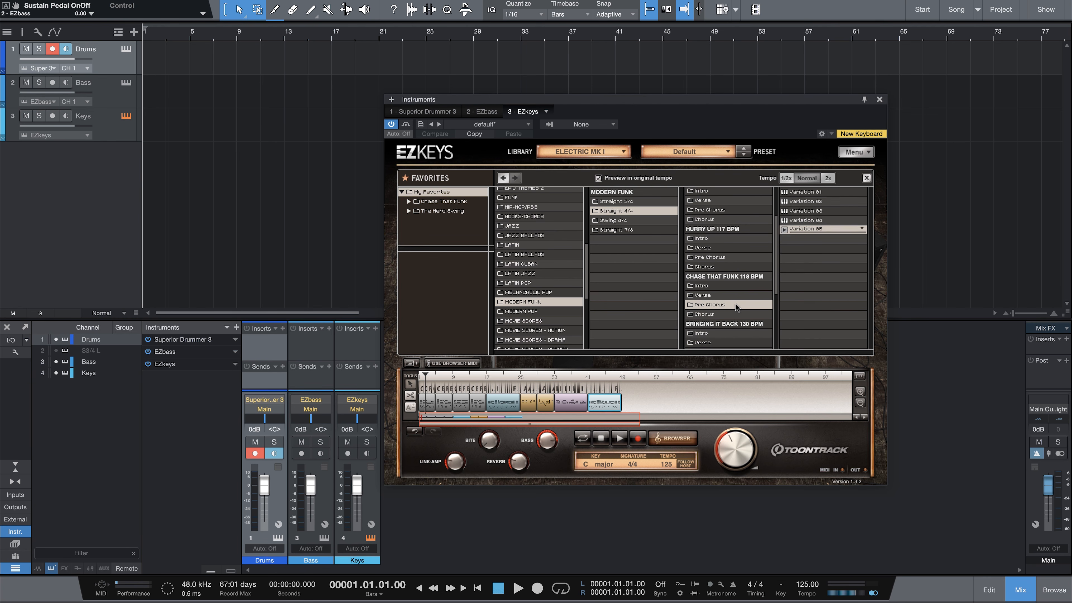
{"action": "left_click_drag", "start_coordinate": [804, 201], "coordinate": [630, 398]}
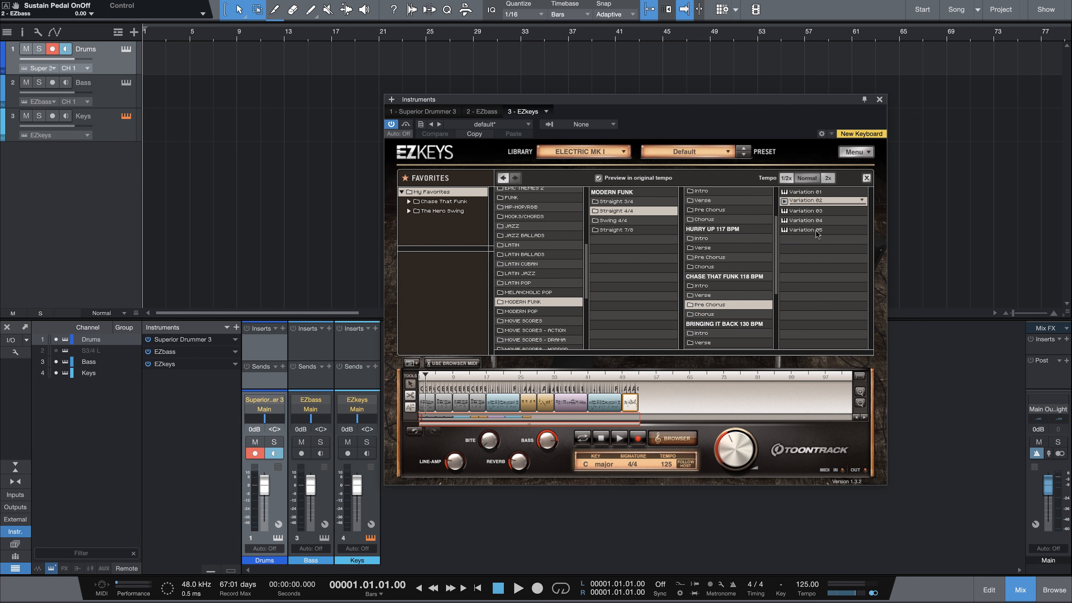
{"action": "left_click_drag", "start_coordinate": [807, 220], "coordinate": [646, 405]}
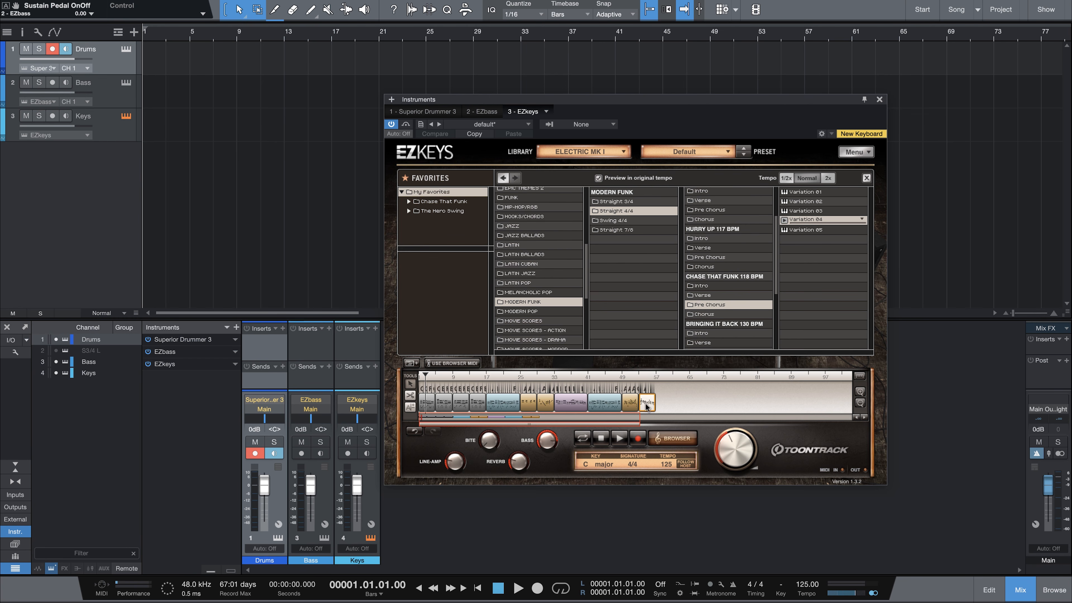
Step: Audition chorus Variation 05 and place it at bar 57, after the last pre chorus on the keys track
{"action": "left_click", "coordinate": [712, 315]}
{"action": "left_click", "coordinate": [805, 231]}
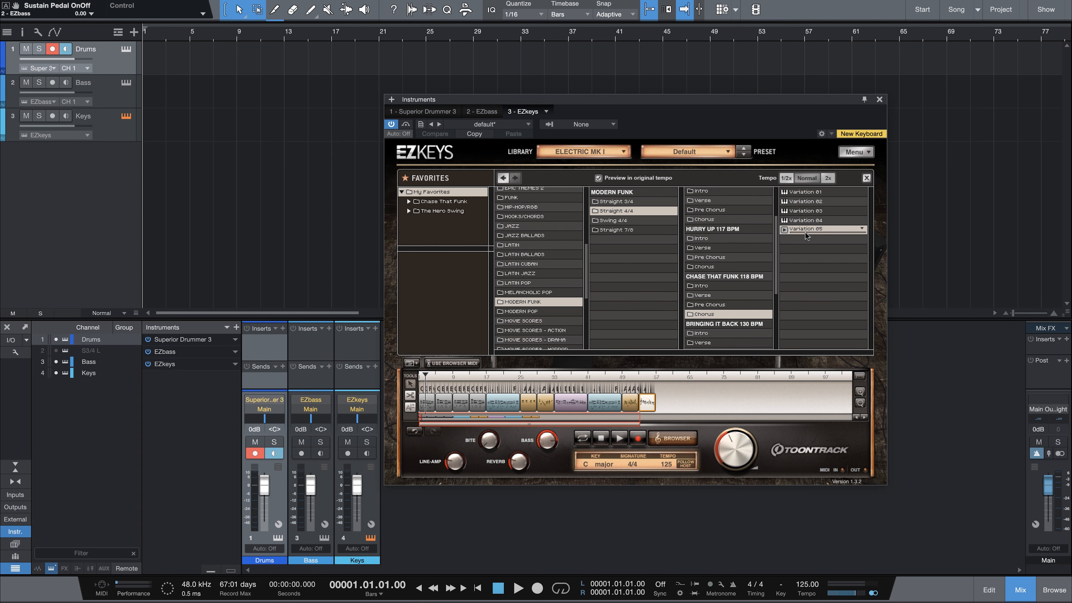
{"action": "left_click", "coordinate": [784, 230]}
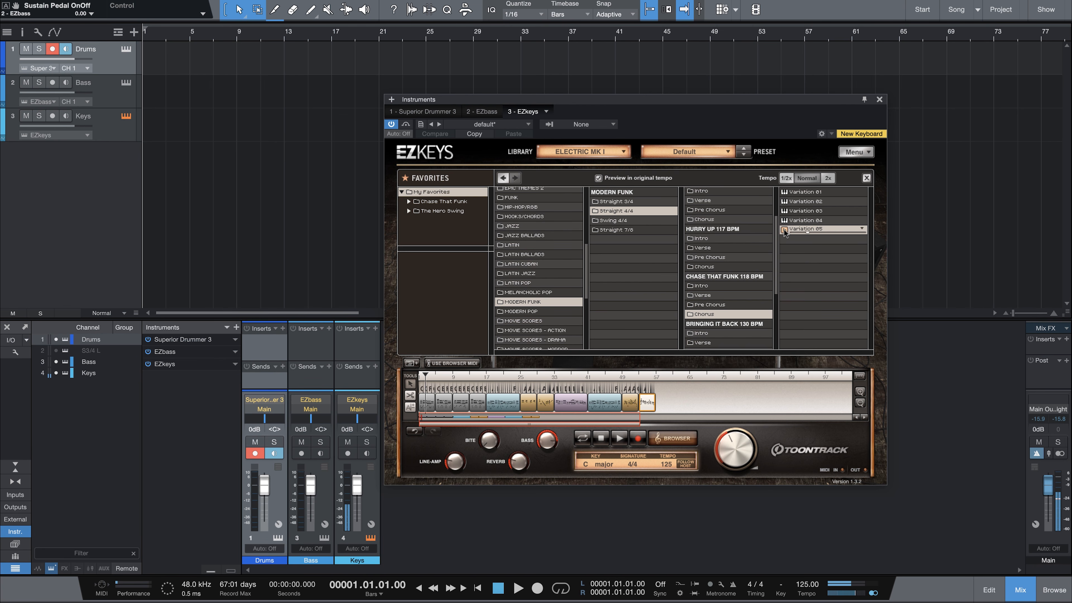
{"action": "left_click_drag", "start_coordinate": [783, 232], "coordinate": [664, 408]}
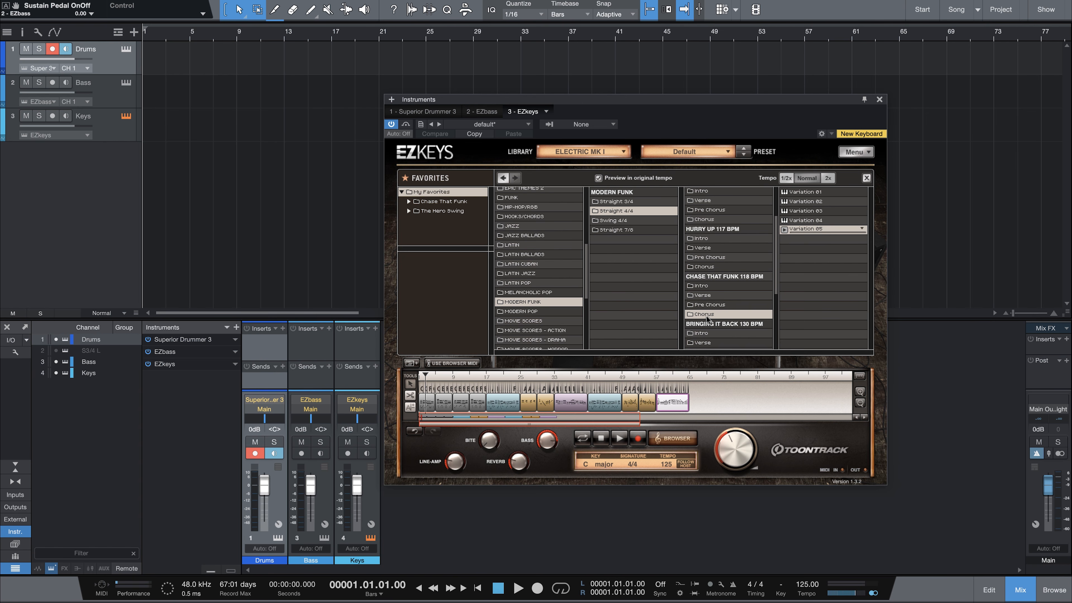
Step: Add Chase That Funk verse Variation 05 at bar 65, after the last chorus on the keys track
{"action": "left_click", "coordinate": [708, 297]}
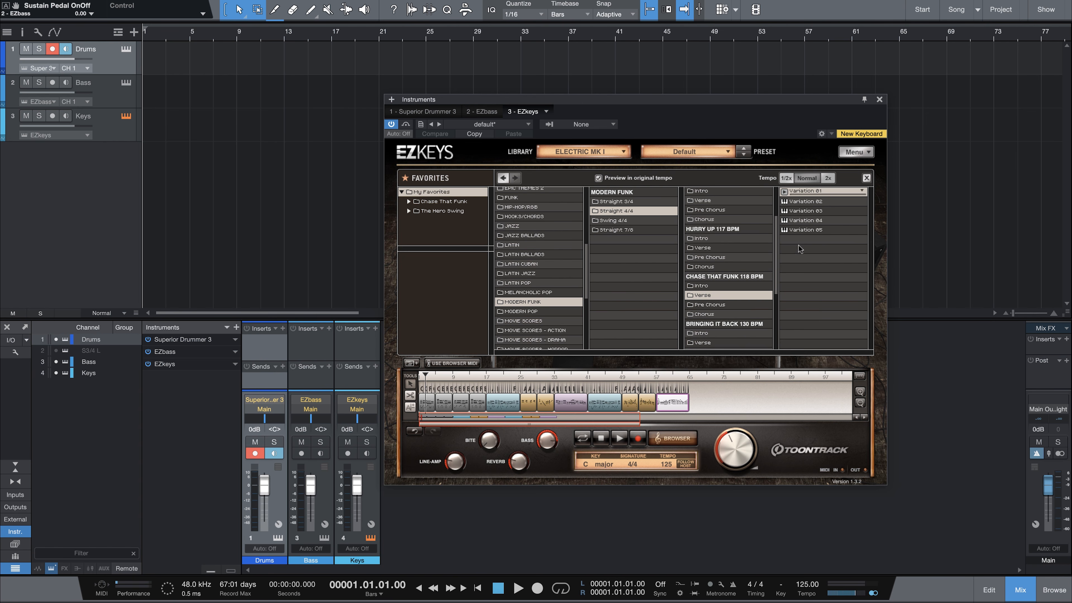
{"action": "left_click", "coordinate": [808, 230]}
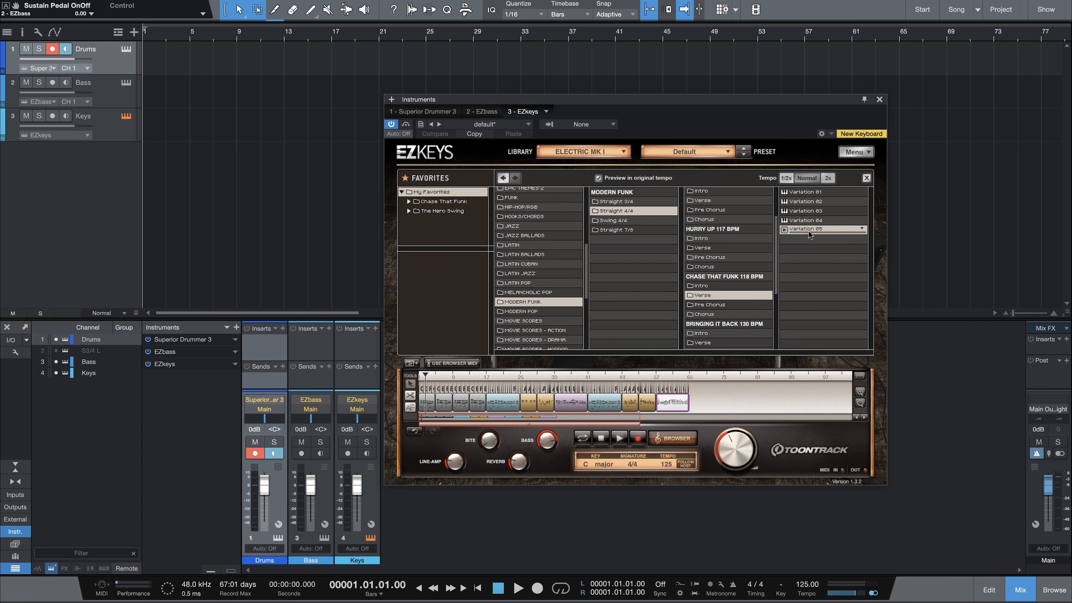
{"action": "left_click_drag", "start_coordinate": [809, 232], "coordinate": [706, 402]}
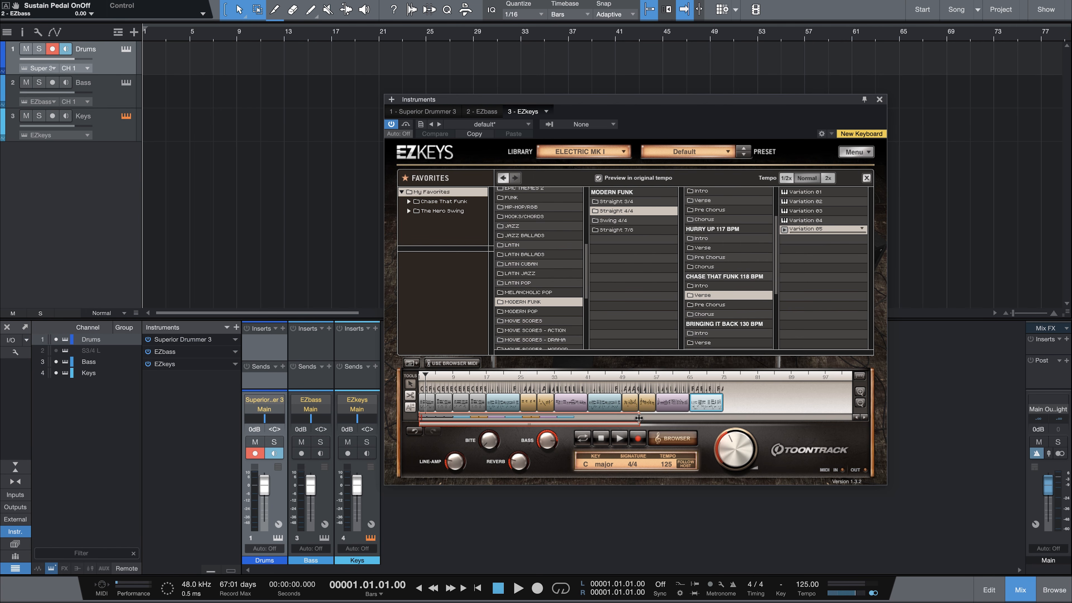
{"action": "left_click_drag", "start_coordinate": [639, 418], "coordinate": [596, 418]}
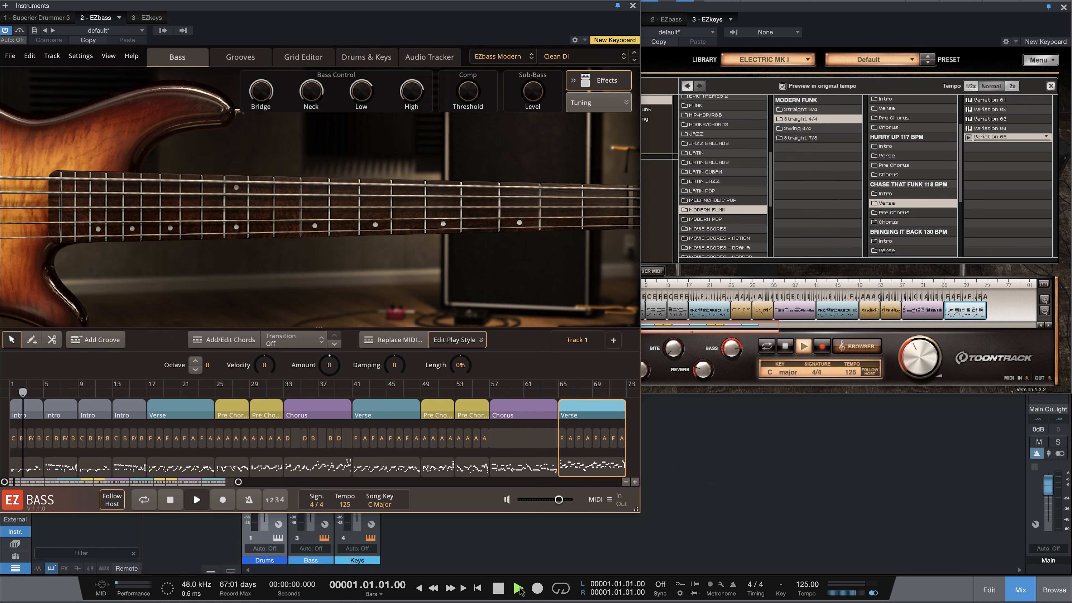
Step: Play the intro from bar 1 with all instruments and slightly lower the EZbass output volume to balance the mix
{"action": "key", "text": "space"}
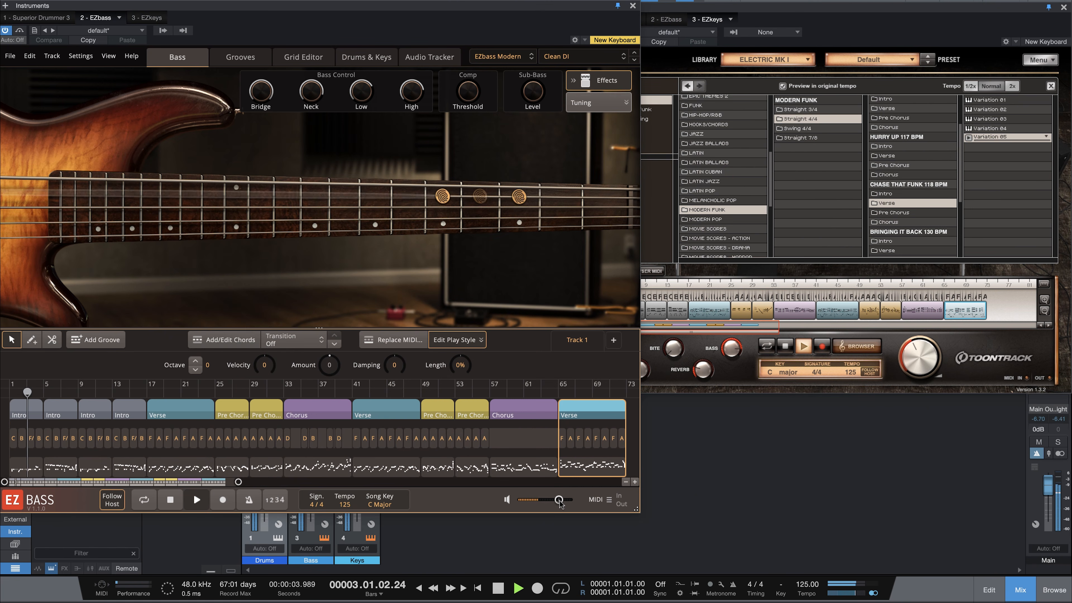
{"action": "left_click_drag", "start_coordinate": [562, 503], "coordinate": [556, 506]}
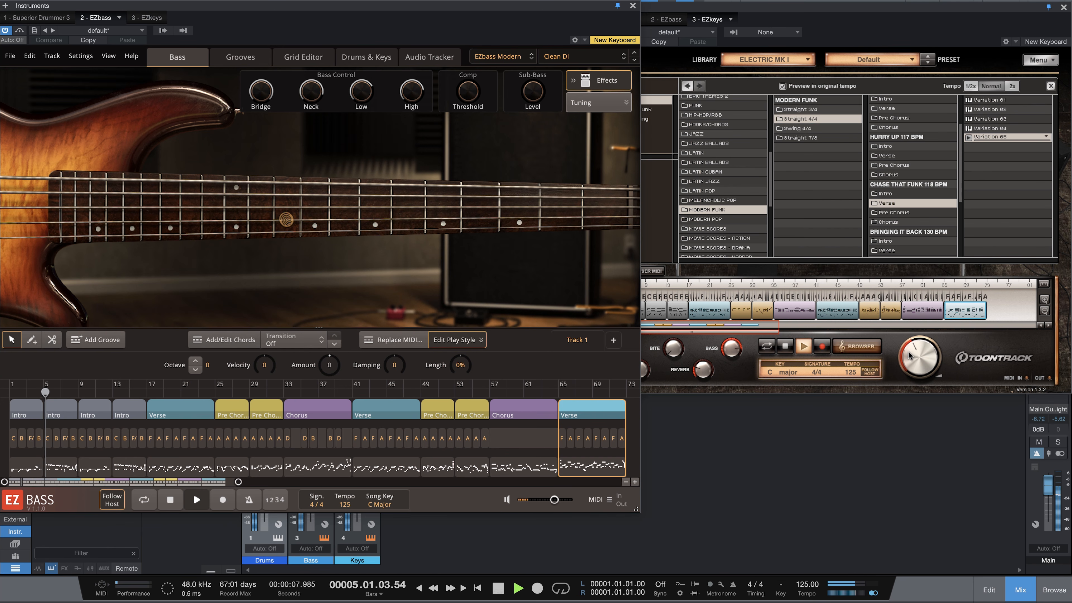
{"action": "left_click", "coordinate": [908, 363]}
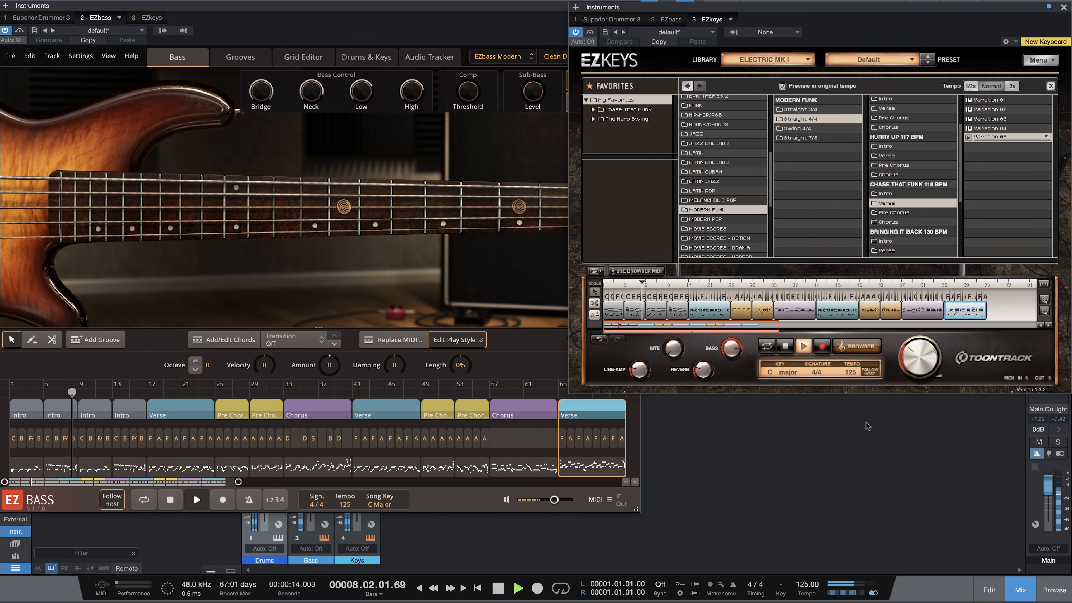
{"action": "key", "text": "space"}
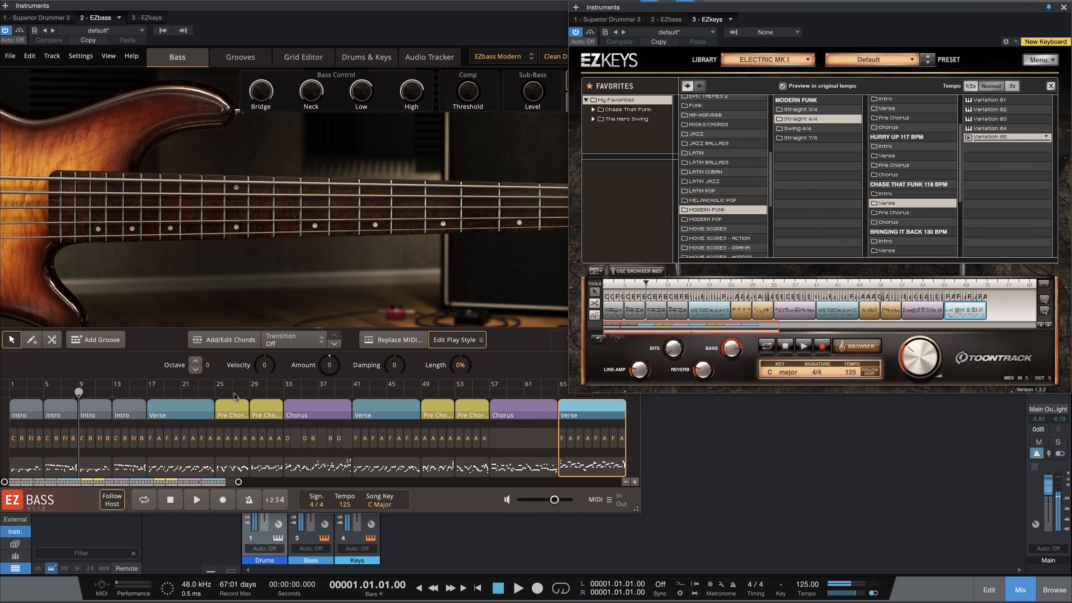
Step: Move the EZbass window down to expose the song ruler and try to play from bar 17 of the bass track
{"action": "left_click_drag", "start_coordinate": [341, 13], "coordinate": [341, 71]}
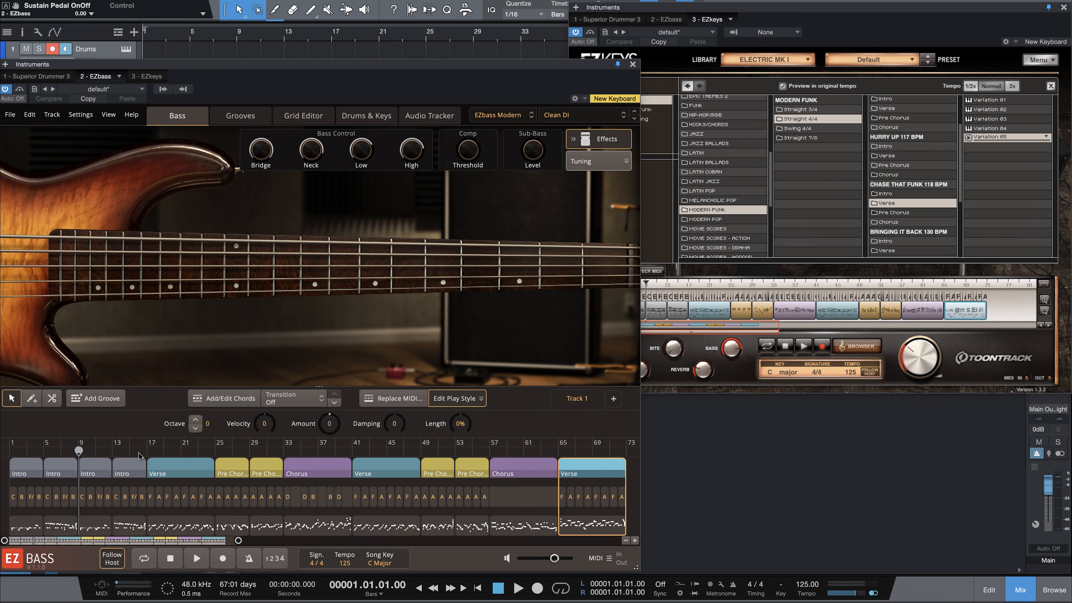
{"action": "left_click", "coordinate": [148, 450]}
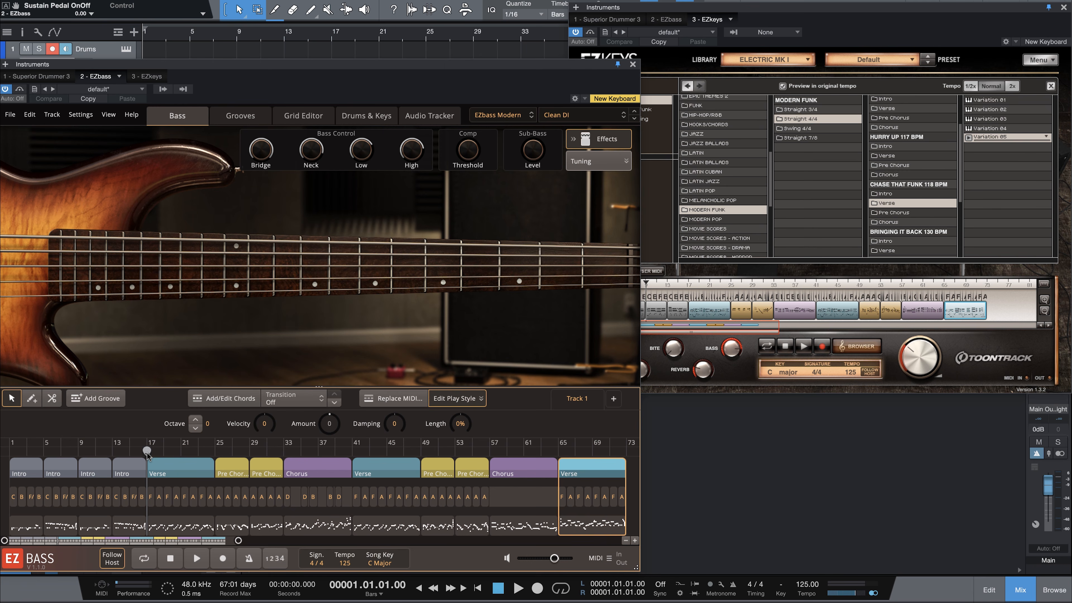
{"action": "left_click", "coordinate": [516, 591]}
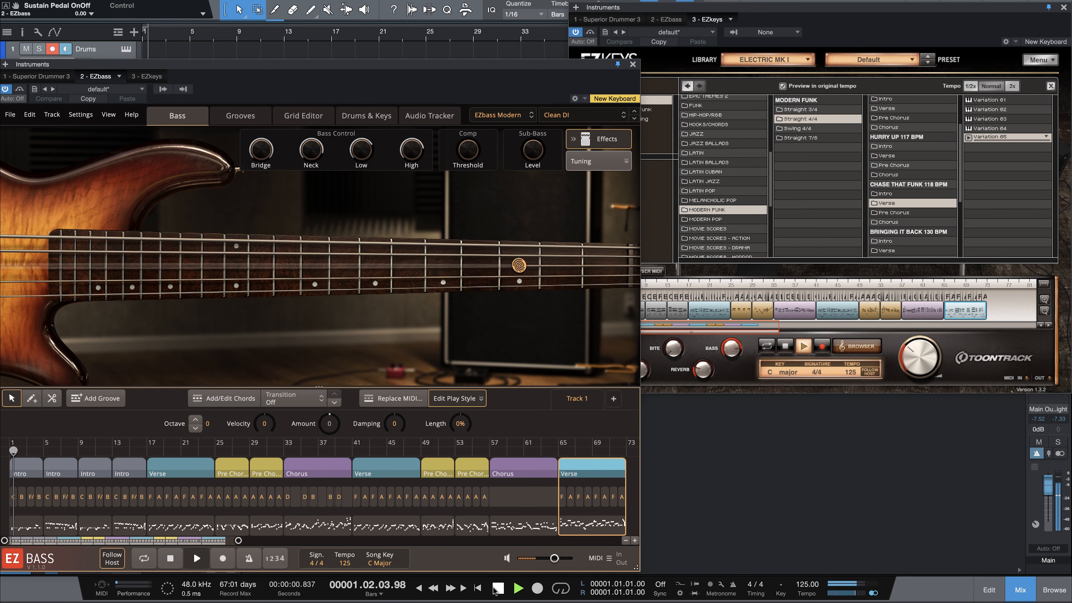
{"action": "key", "text": "space"}
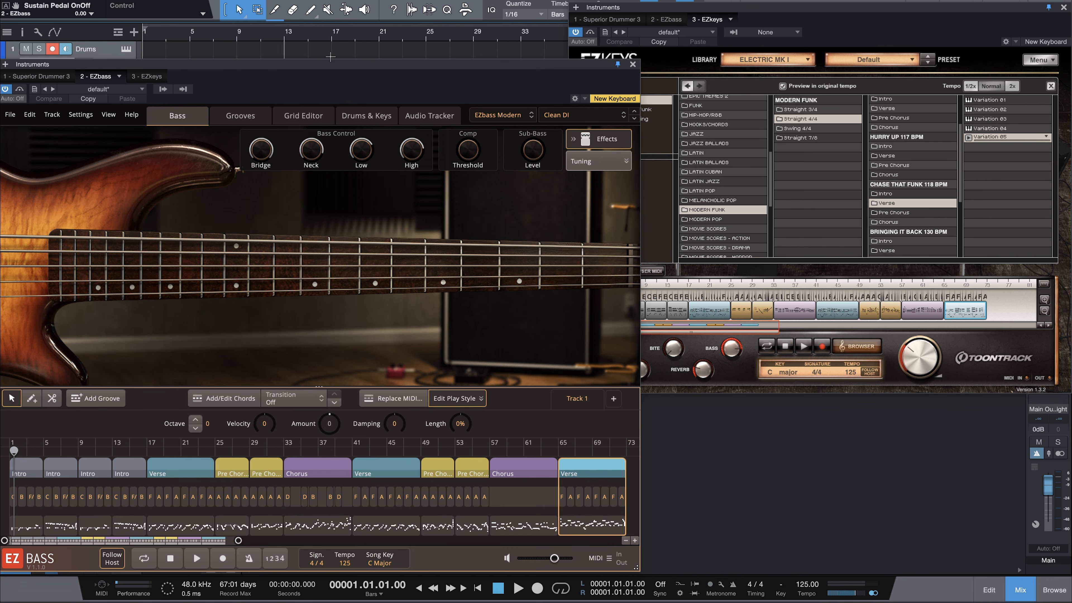
Step: Set the song position to bar 17 and listen to the first verse with drums, bass and keys together
{"action": "left_click", "coordinate": [333, 40]}
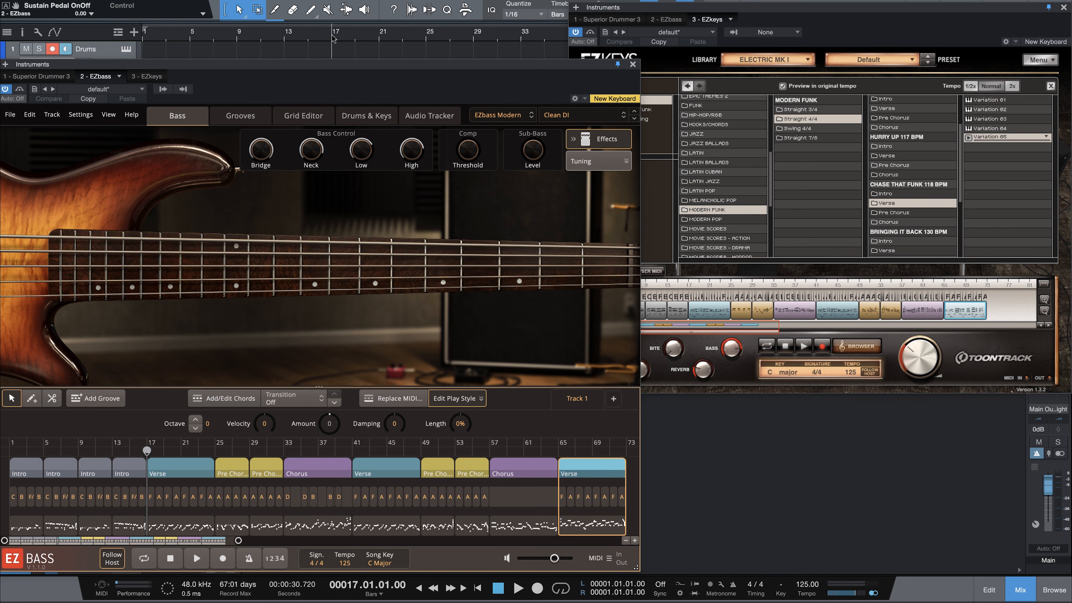
{"action": "left_click", "coordinate": [425, 37]}
{"action": "left_click", "coordinate": [274, 38]}
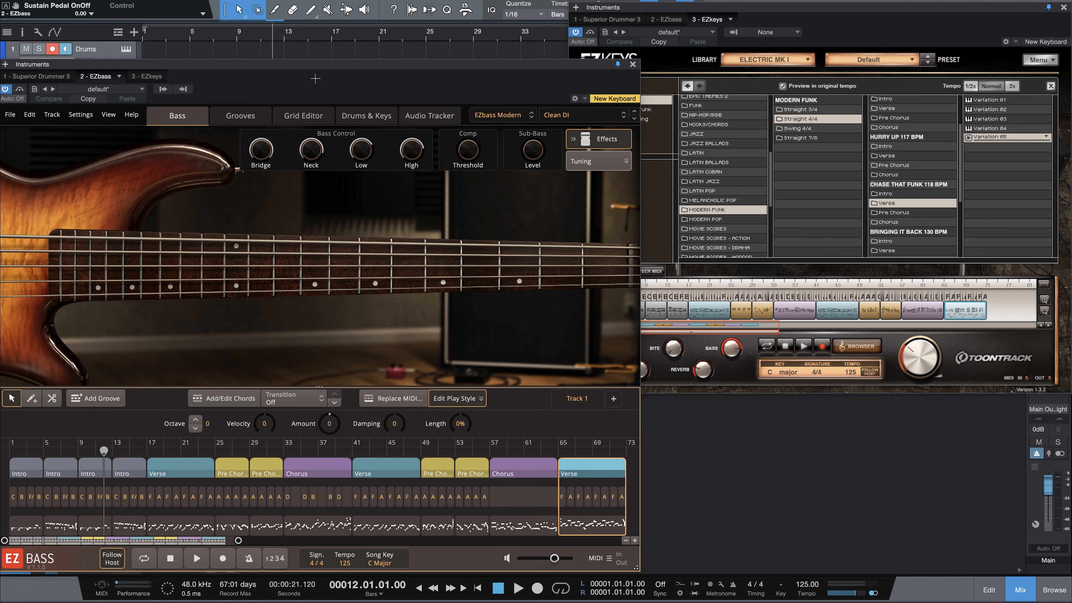
{"action": "left_click", "coordinate": [498, 34]}
{"action": "left_click", "coordinate": [334, 38]}
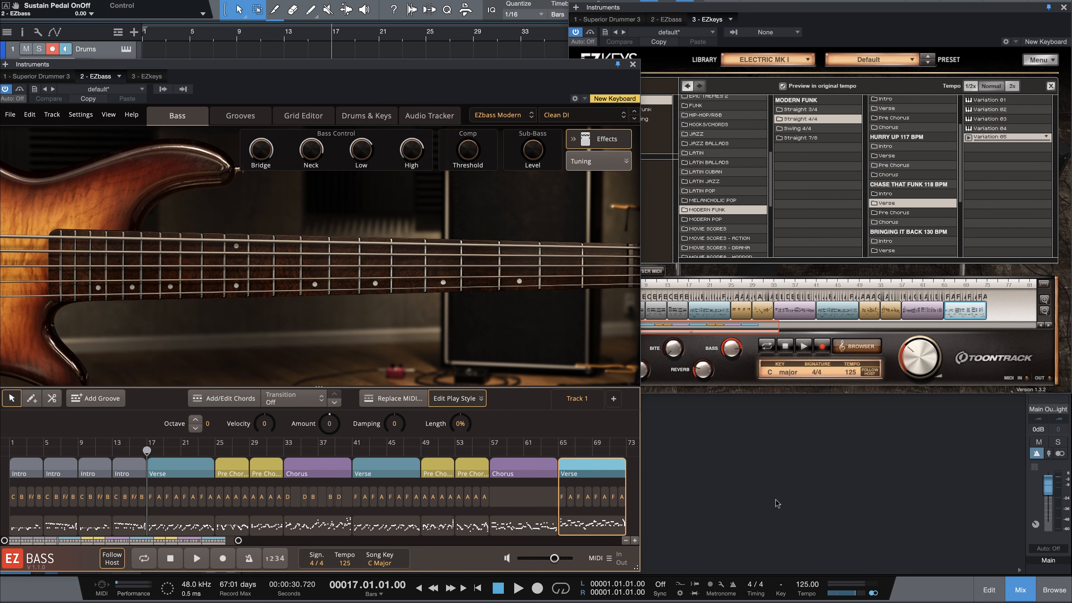
{"action": "key", "text": "space"}
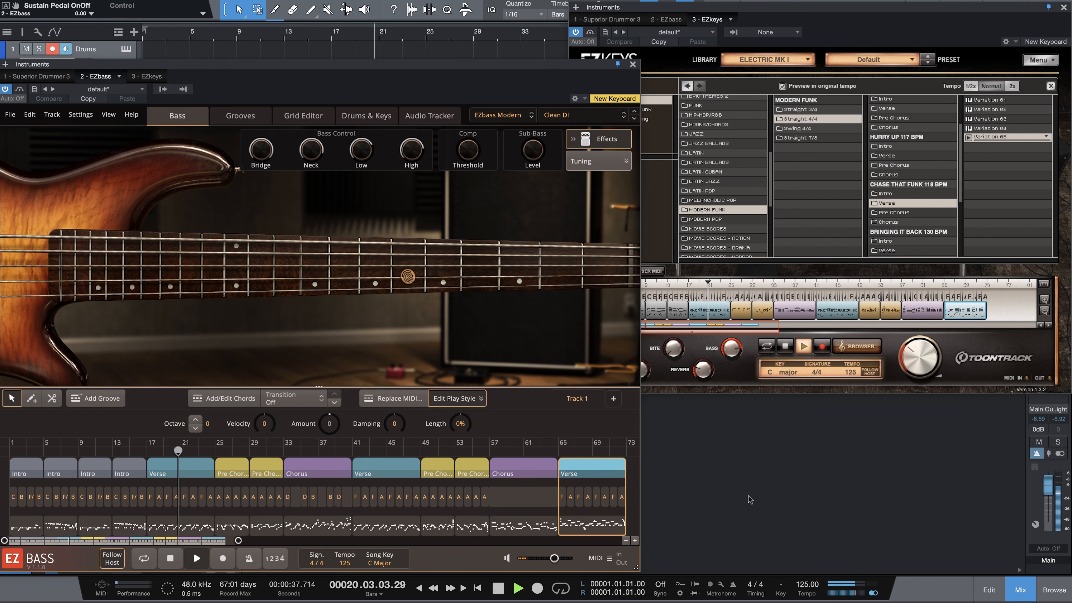
{"action": "key", "text": "space"}
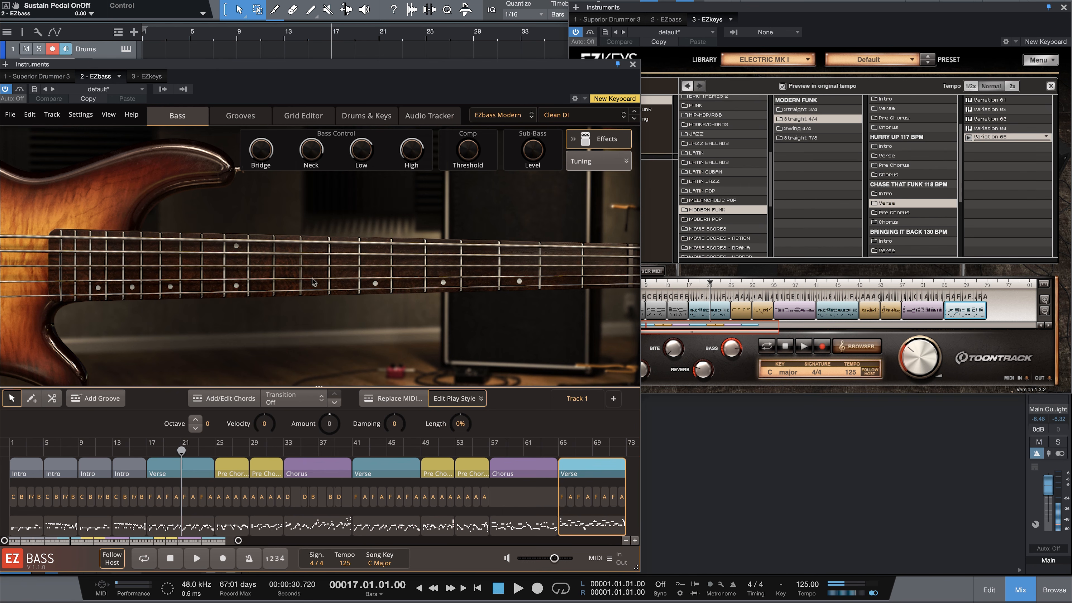
Step: Listen to the pre chorus from bar 25 and the first chorus from bar 33
{"action": "left_click", "coordinate": [427, 38]}
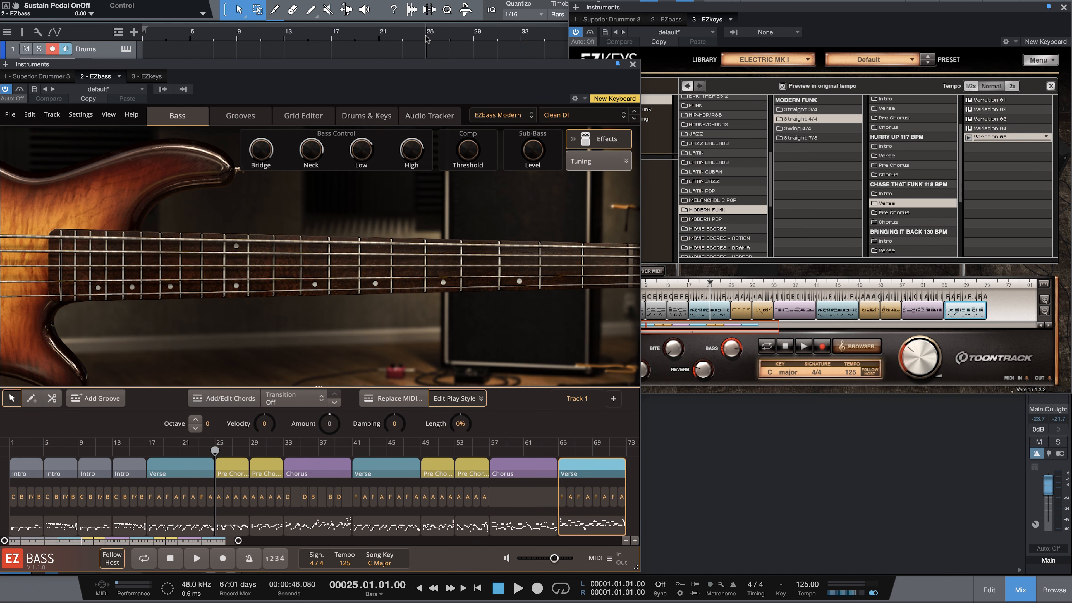
{"action": "key", "text": "space"}
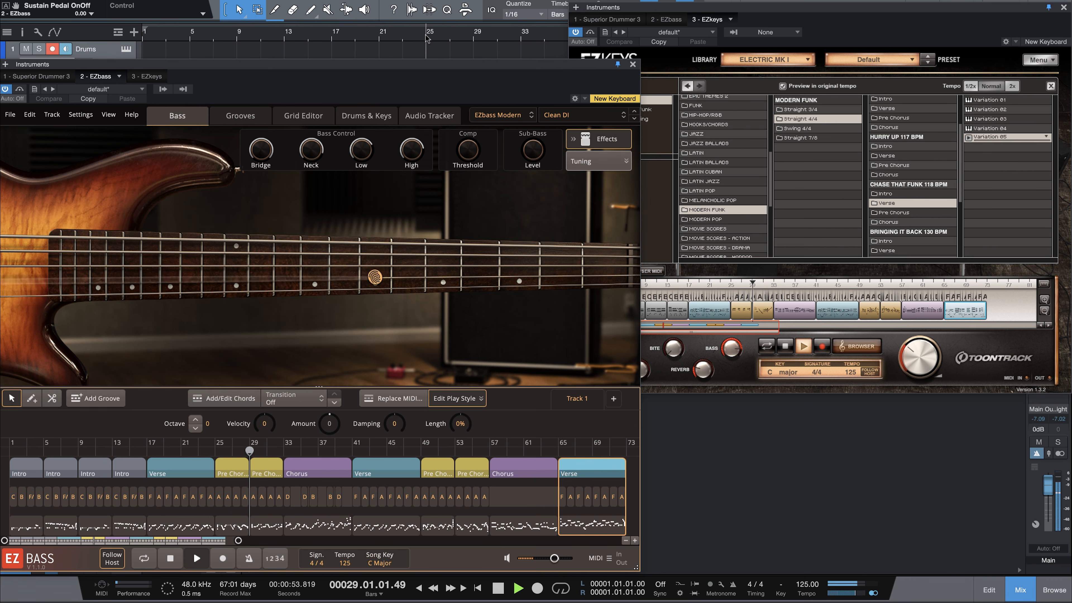
{"action": "key", "text": "space"}
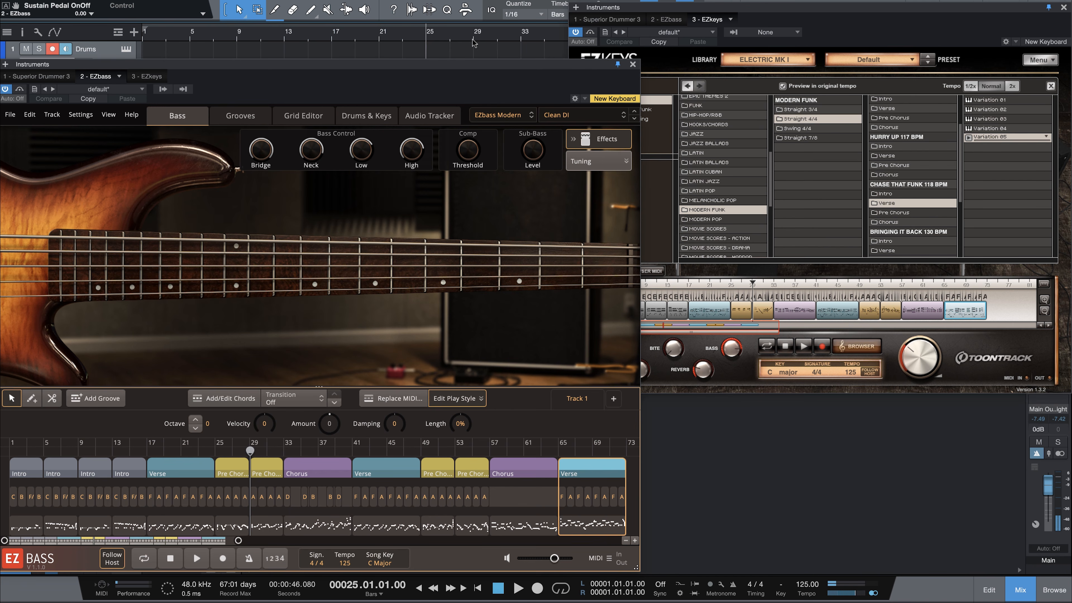
{"action": "left_click", "coordinate": [523, 38]}
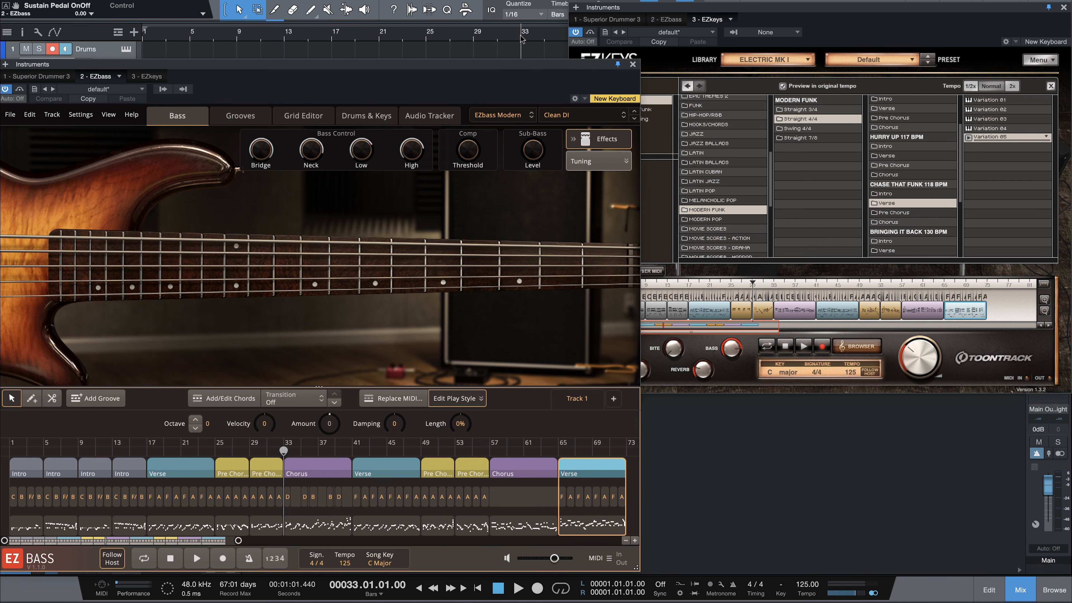
{"action": "key", "text": "space"}
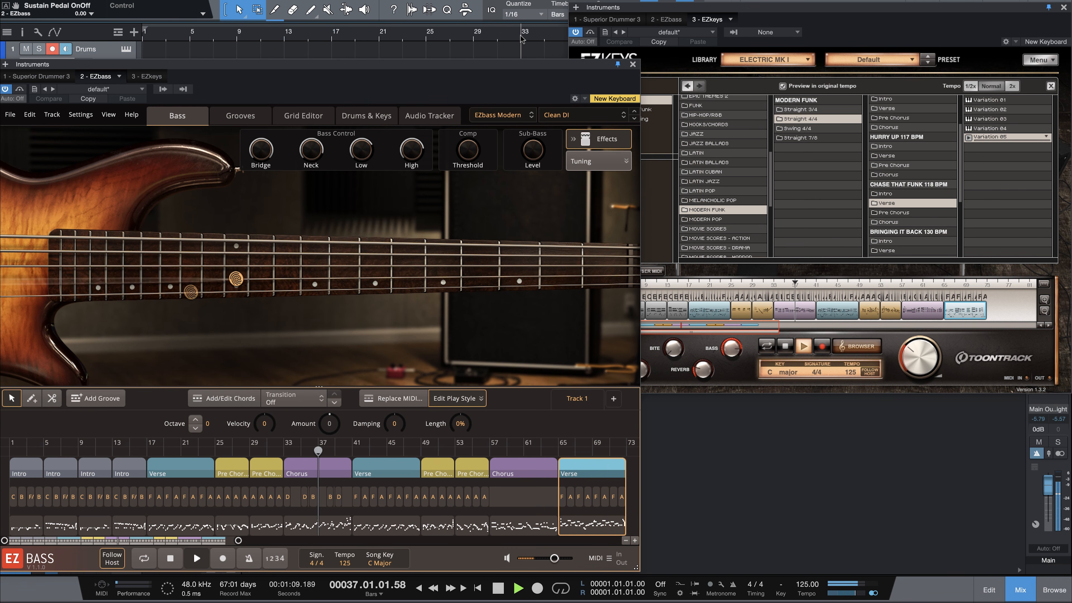
{"action": "key", "text": "space"}
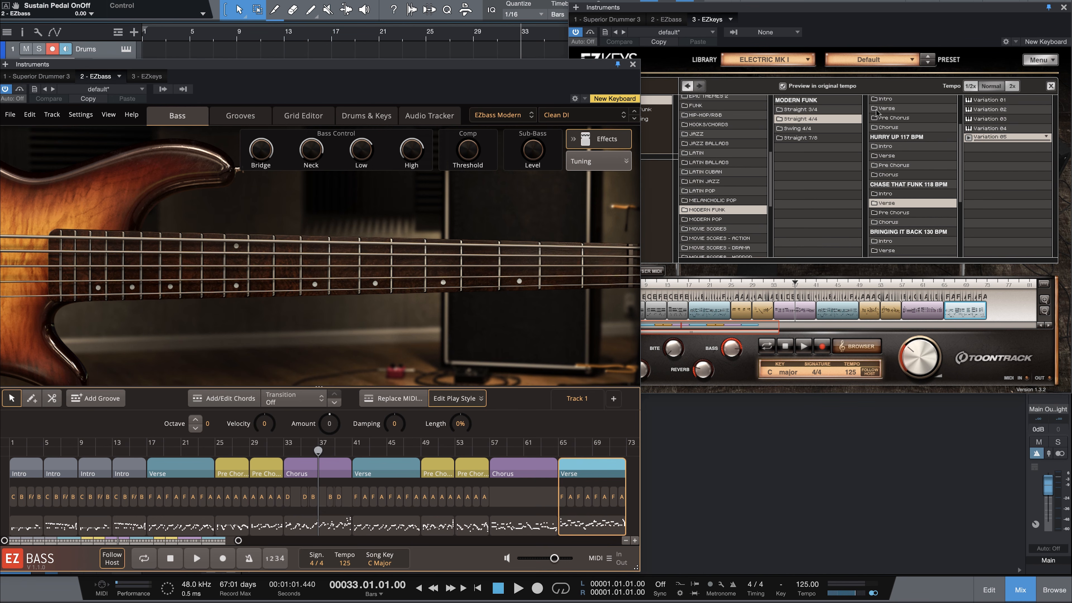
Step: Widen the EZbass window across the screen, with EZkeys closed, and switch the bass instrument to Gospel
{"action": "left_click", "coordinate": [1064, 8]}
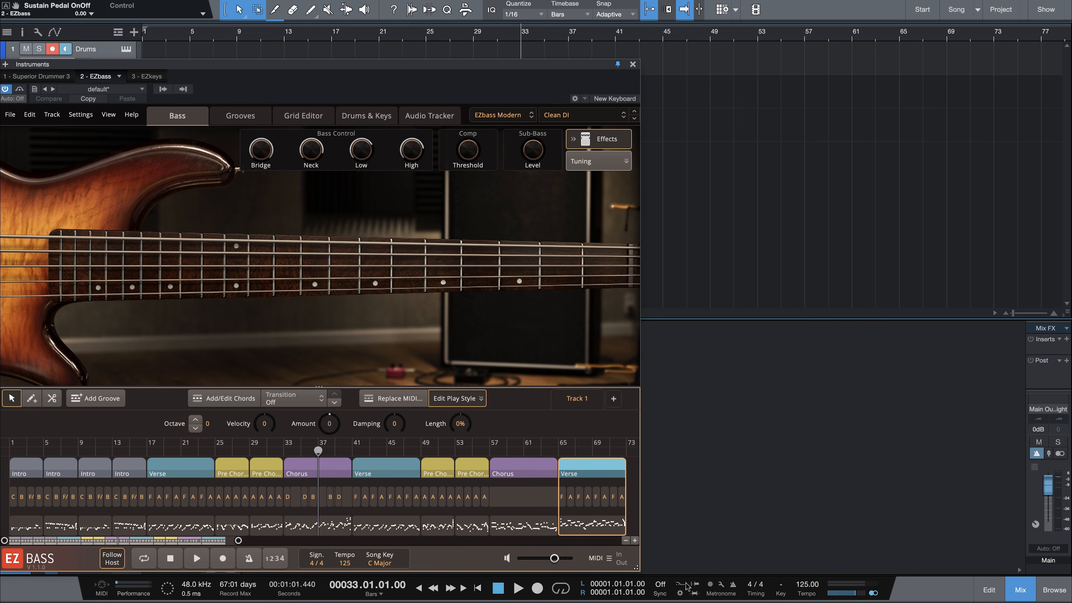
{"action": "left_click_drag", "start_coordinate": [636, 570], "coordinate": [1068, 575]}
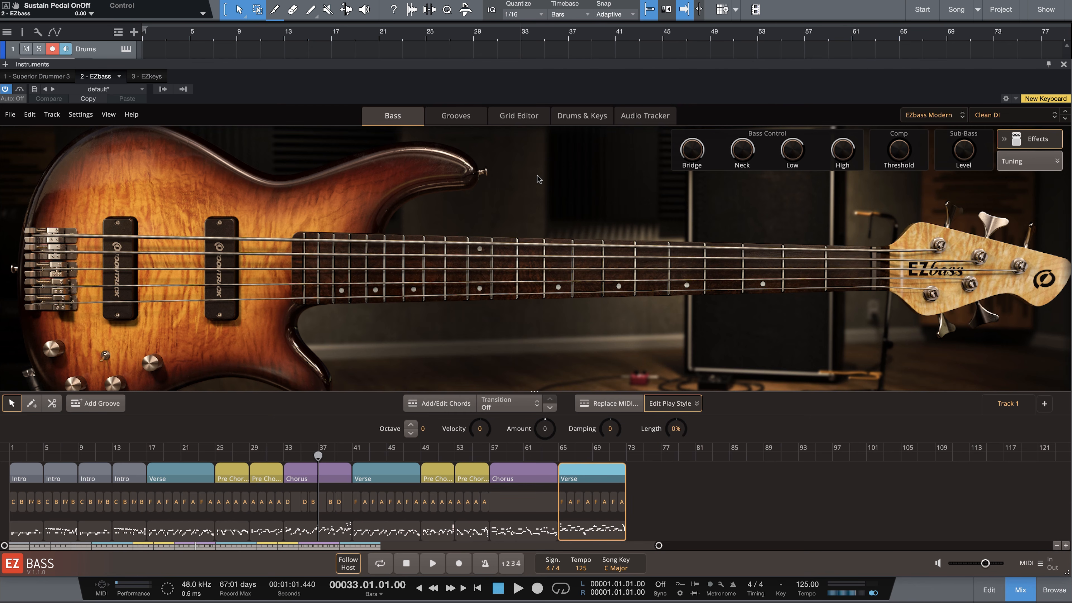
{"action": "left_click", "coordinate": [935, 119]}
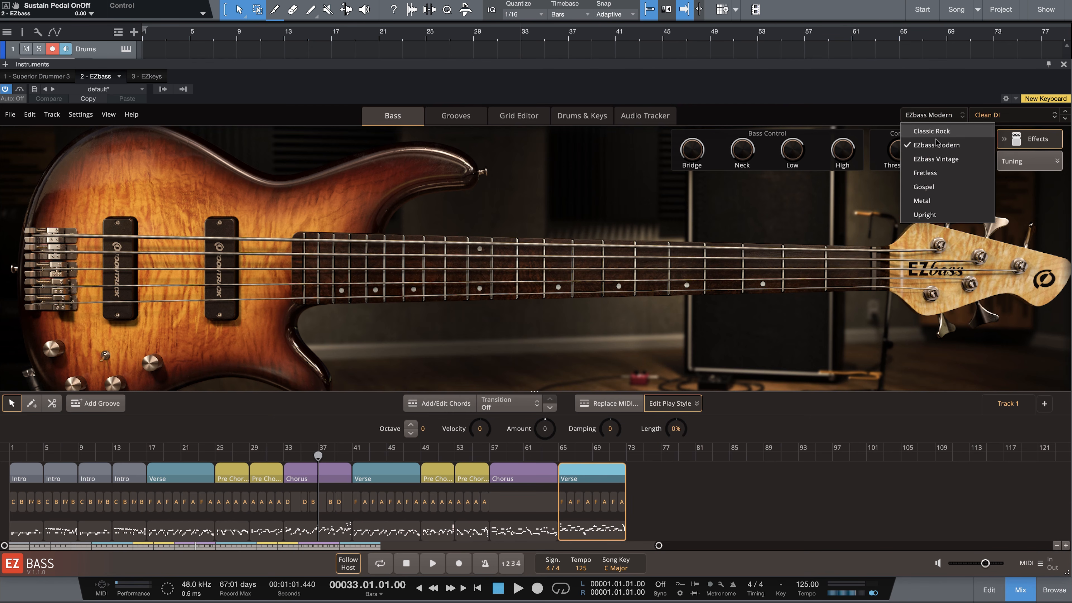
{"action": "left_click", "coordinate": [943, 188]}
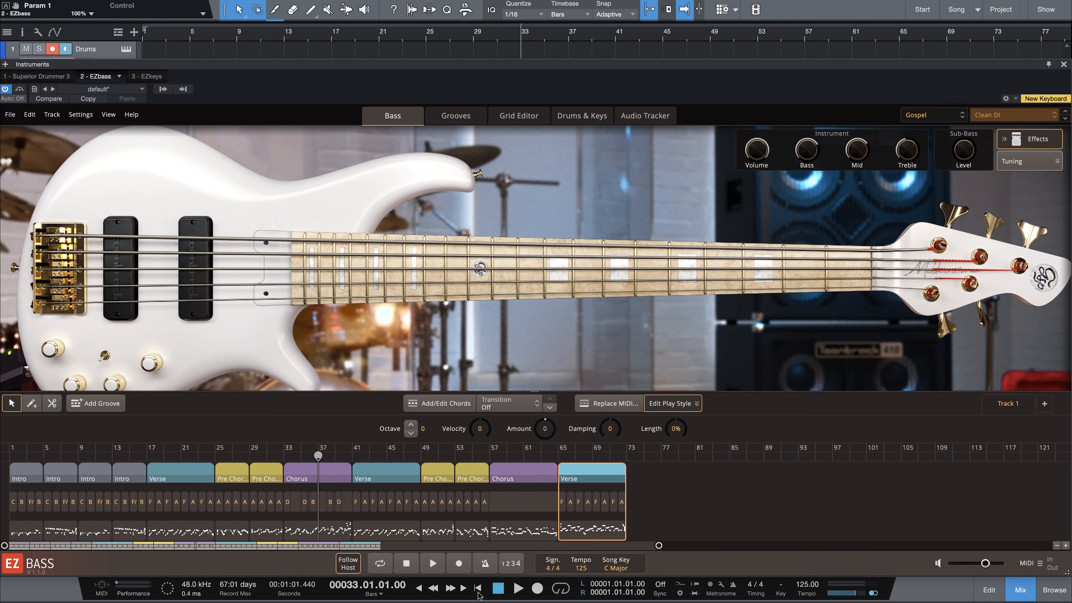
Step: Play the song from the start with the Gospel bass and set the EZbass output volume to about -3 dB
{"action": "left_click", "coordinate": [478, 591]}
{"action": "left_click", "coordinate": [519, 588]}
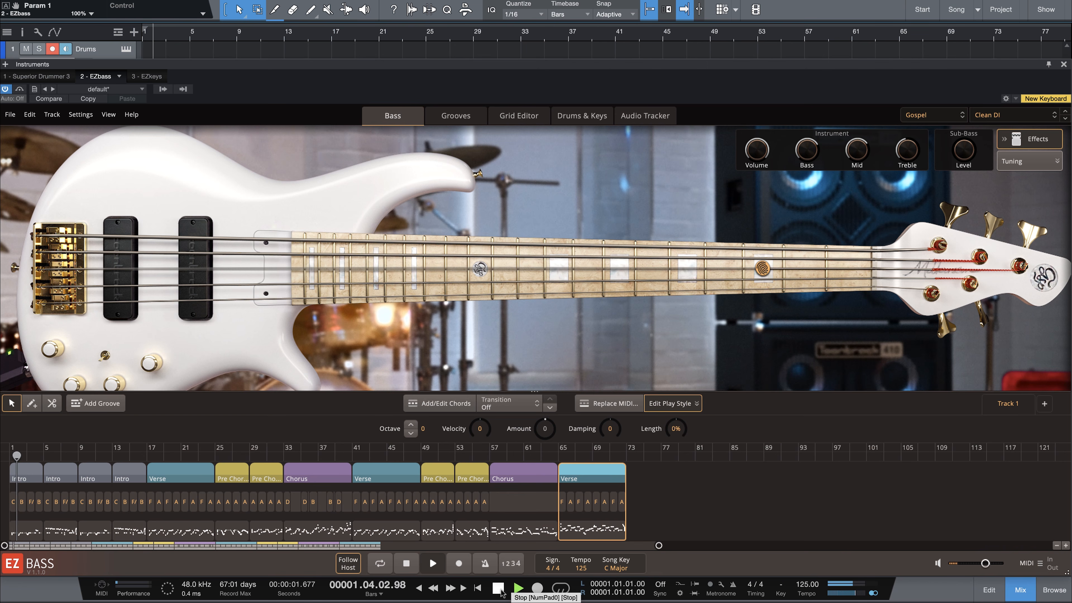
{"action": "left_click_drag", "start_coordinate": [986, 564], "coordinate": [990, 564]}
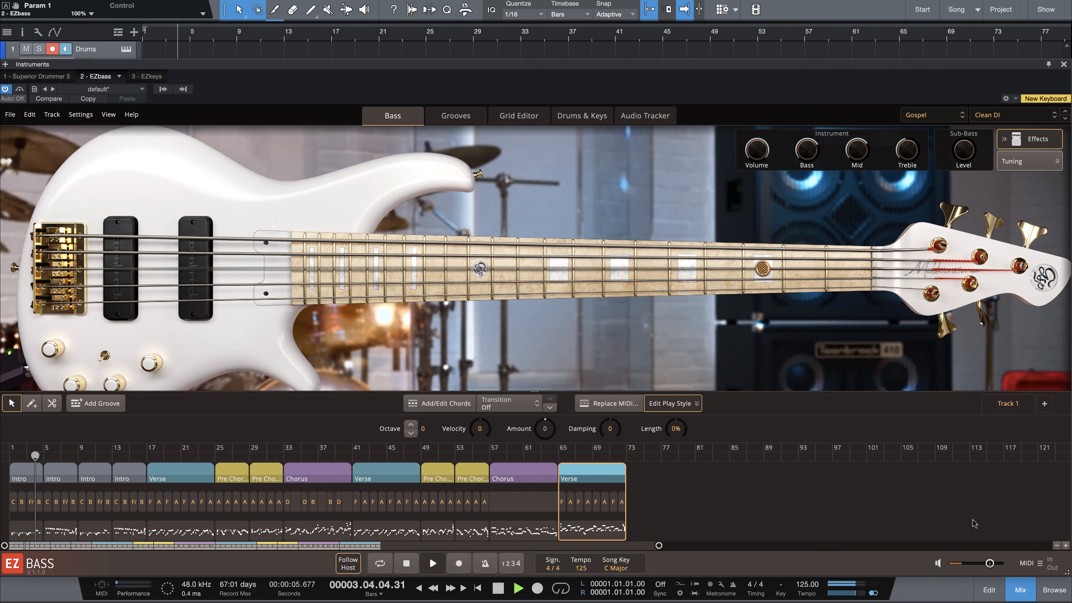
{"action": "left_click_drag", "start_coordinate": [990, 564], "coordinate": [987, 565]}
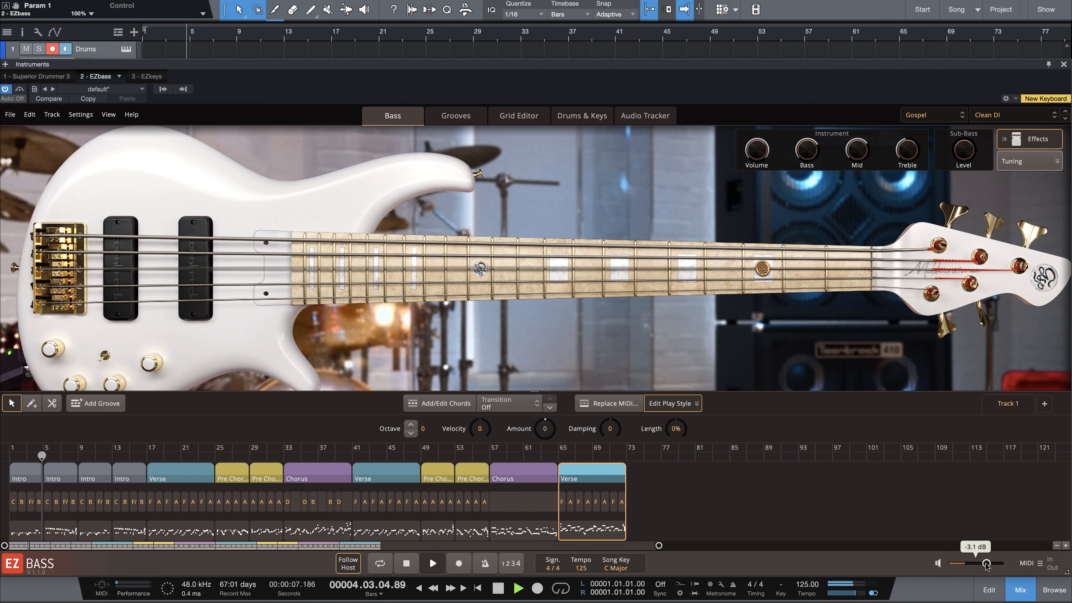
{"action": "left_click", "coordinate": [498, 589]}
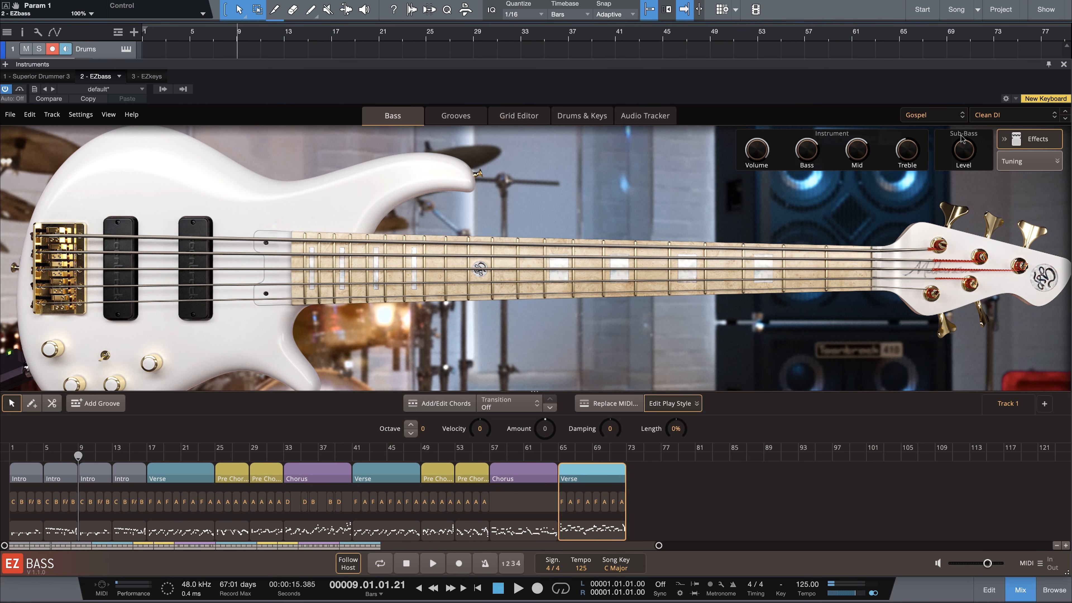
Step: Load the Studio Effects preset from the Finger (Bridge Position) group and audition it from the start of the song
{"action": "left_click", "coordinate": [1001, 115]}
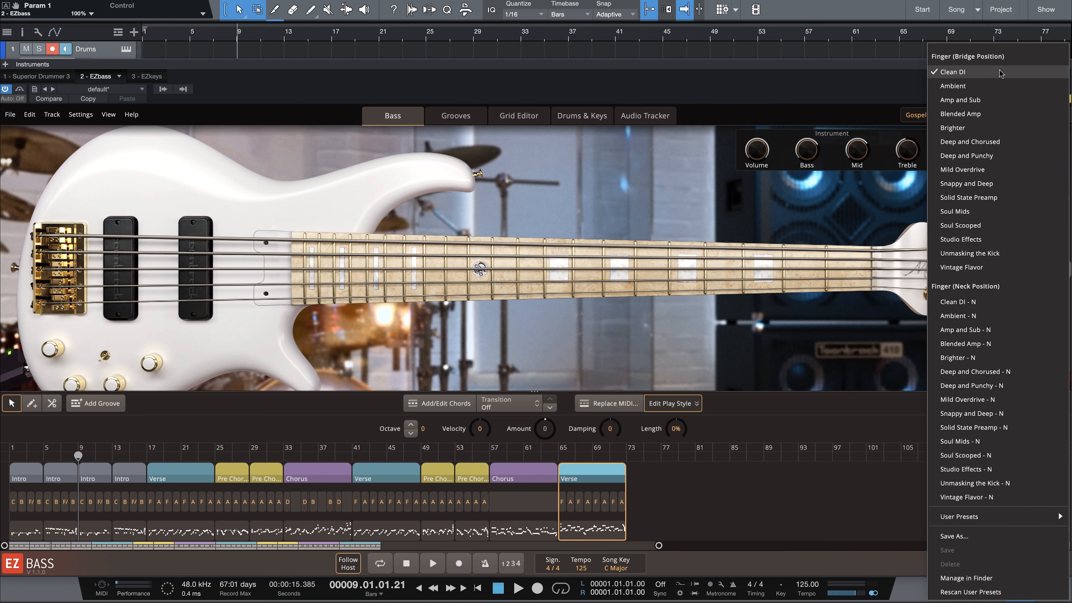
{"action": "left_click", "coordinate": [992, 244]}
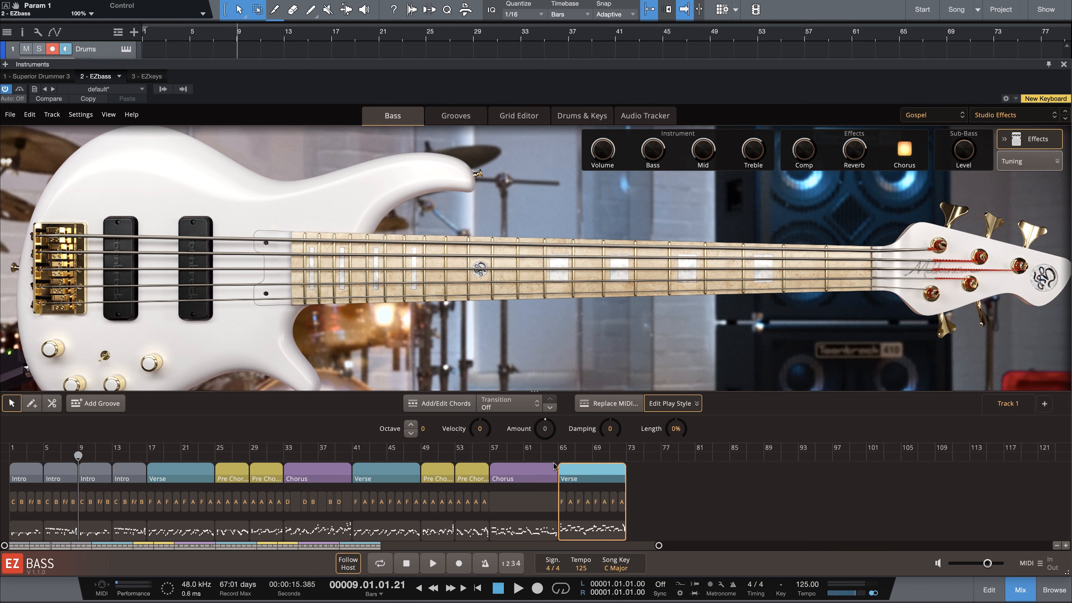
{"action": "left_click", "coordinate": [477, 590]}
{"action": "key", "text": "space"}
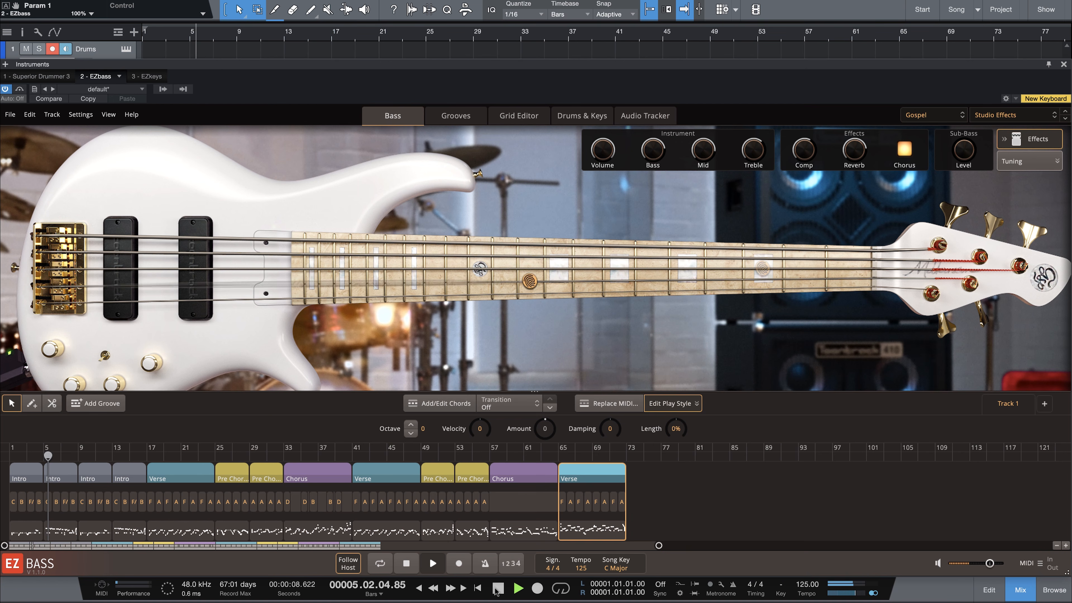
{"action": "left_click", "coordinate": [499, 589]}
{"action": "left_click", "coordinate": [432, 564]}
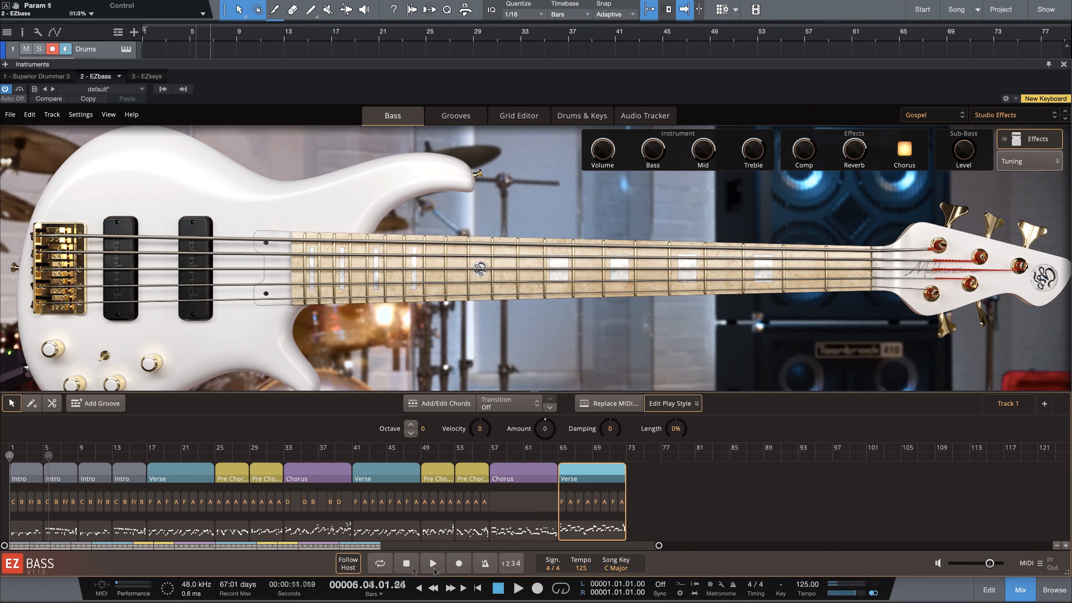
Step: Play the Gospel bass part from bar 5 with chorus on, compare reverb extremes, set the reverb to about 81% and stop playback
{"action": "left_click", "coordinate": [905, 150]}
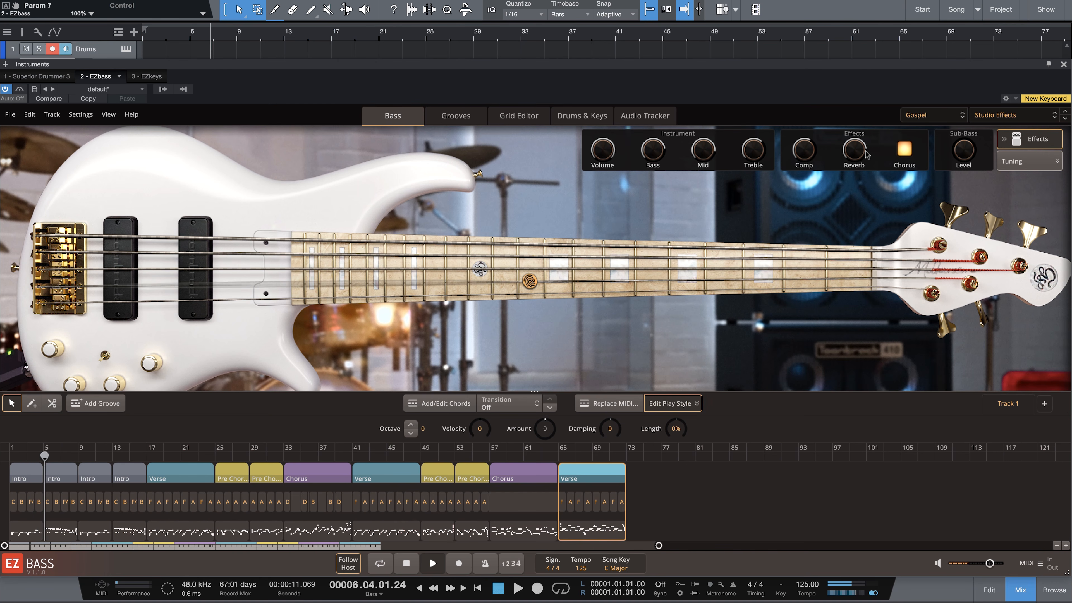
{"action": "left_click", "coordinate": [905, 151]}
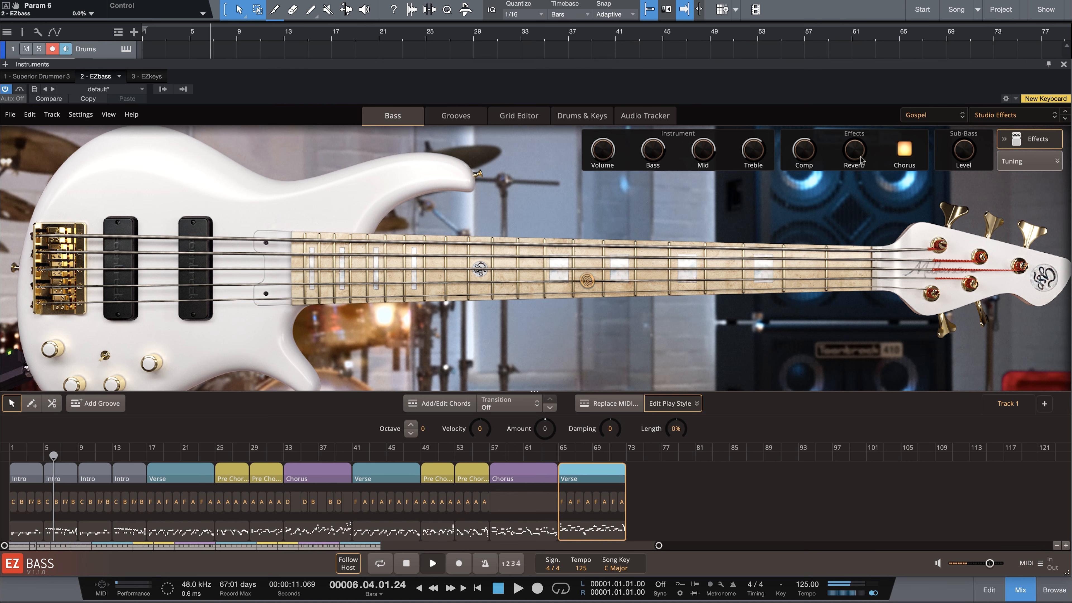
{"action": "left_click_drag", "start_coordinate": [854, 151], "coordinate": [854, 2]}
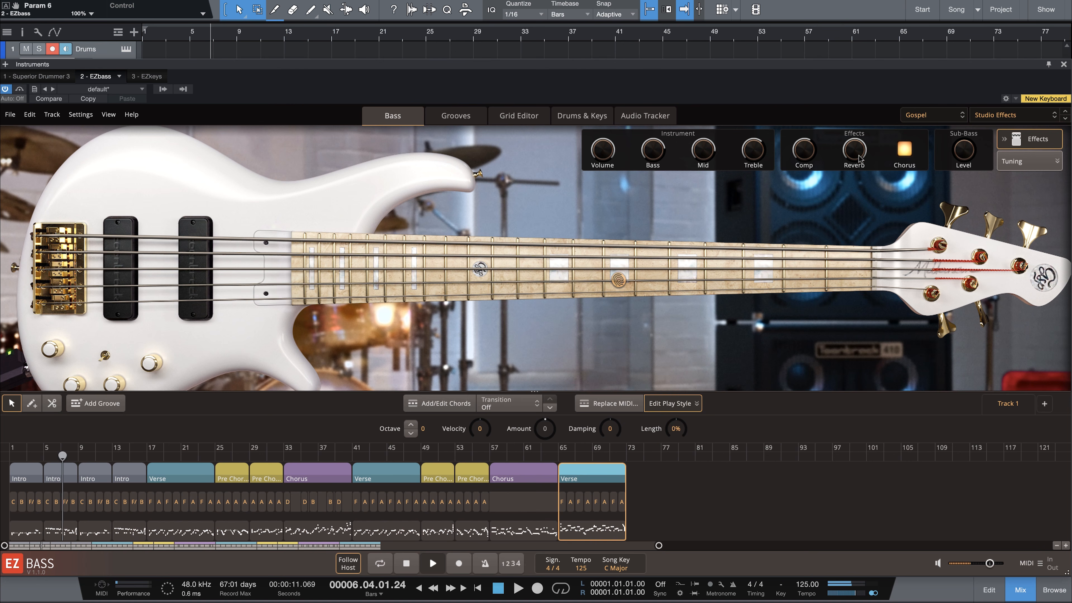
{"action": "left_click_drag", "start_coordinate": [854, 156], "coordinate": [854, 181]}
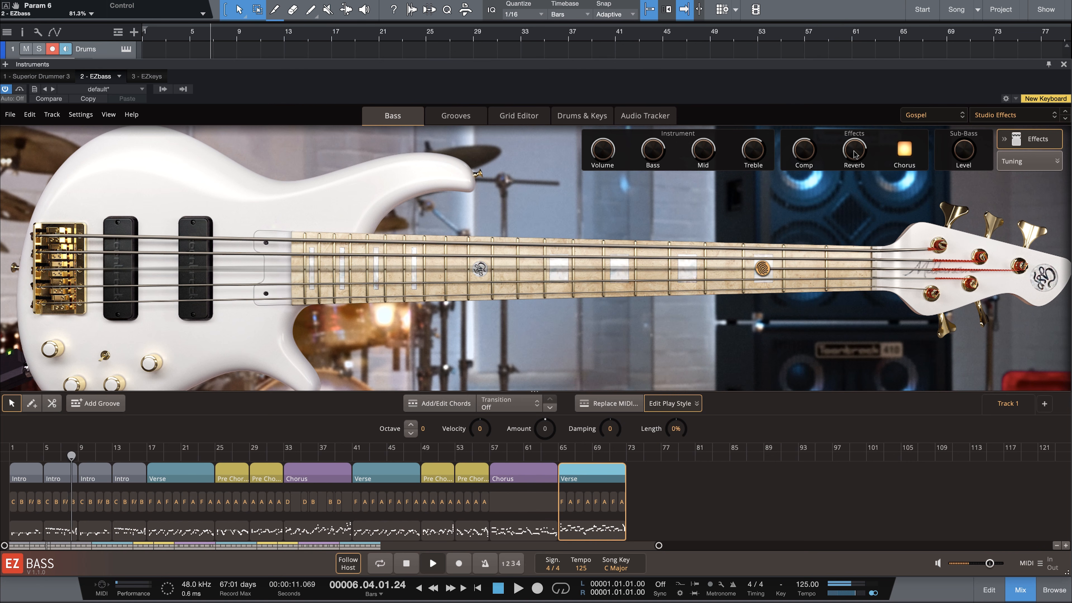
{"action": "left_click", "coordinate": [407, 564]}
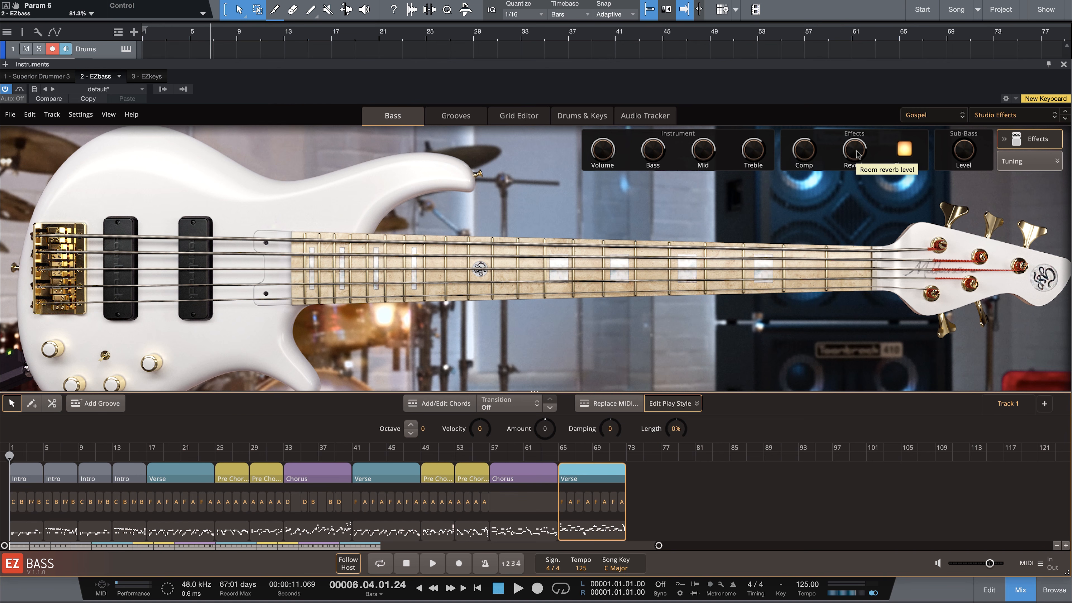
{"action": "left_click_drag", "start_coordinate": [857, 153], "coordinate": [863, 150]}
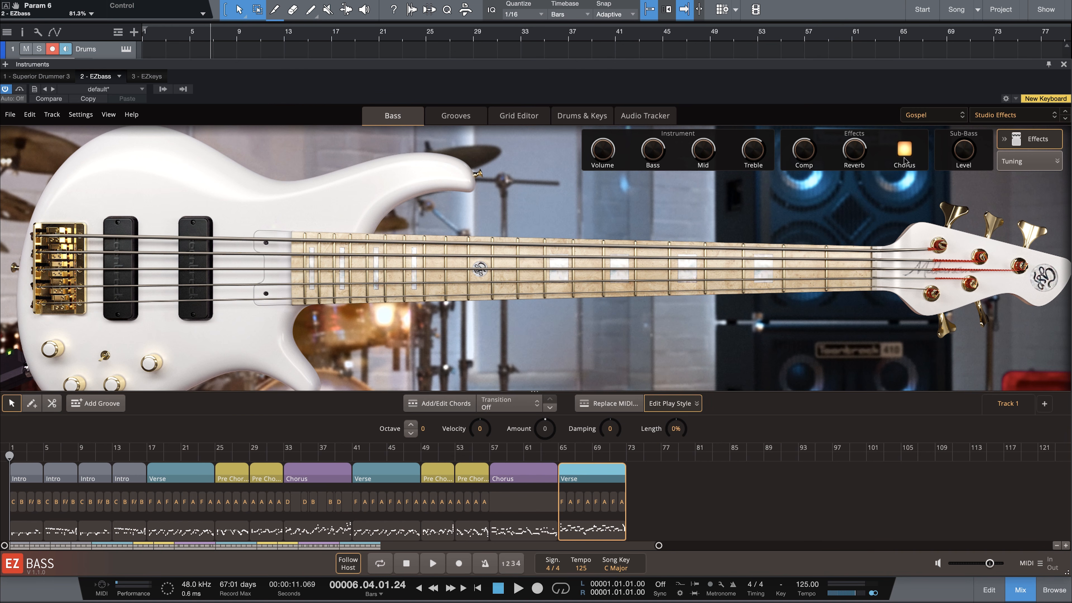
Step: Switch from EZbass to EZkeys, hide its groove browser to show the electric piano, and look through the sound presets
{"action": "left_click", "coordinate": [1064, 65]}
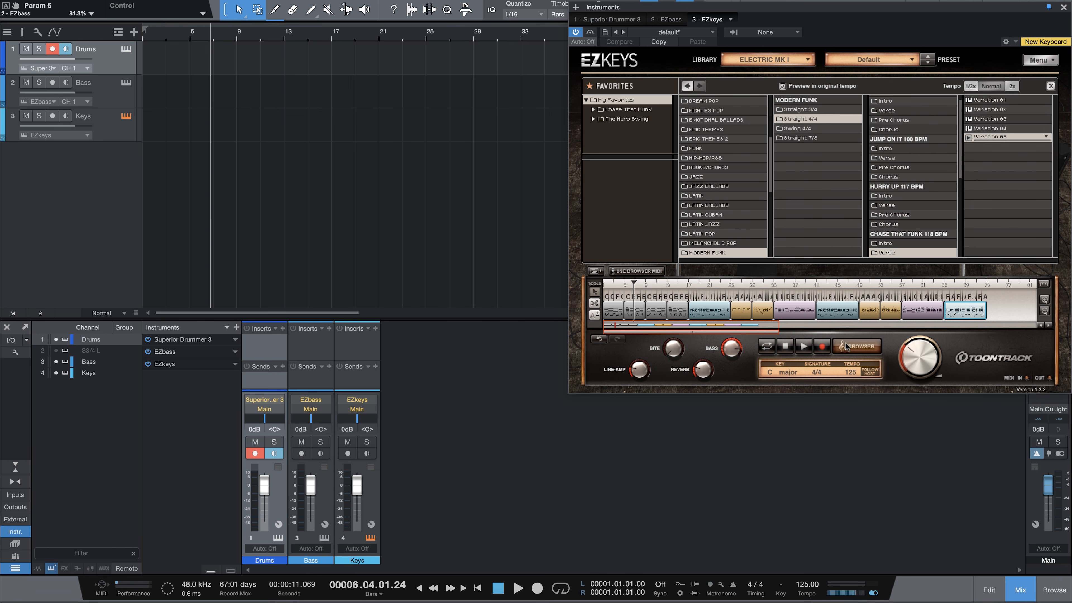
{"action": "left_click", "coordinate": [857, 346]}
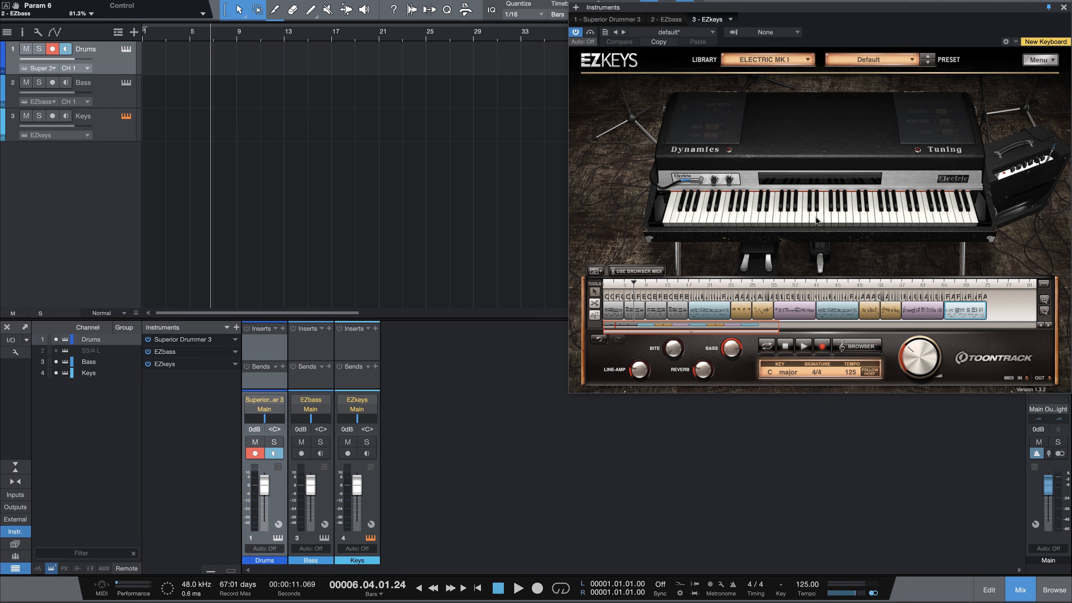
{"action": "left_click", "coordinate": [864, 60]}
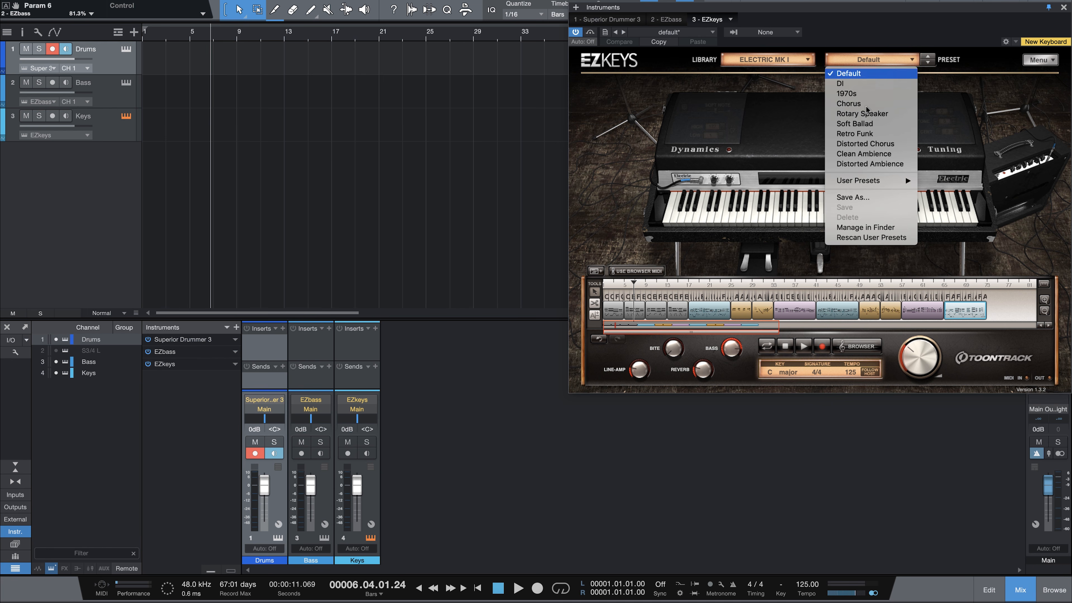
{"action": "left_click", "coordinate": [791, 138]}
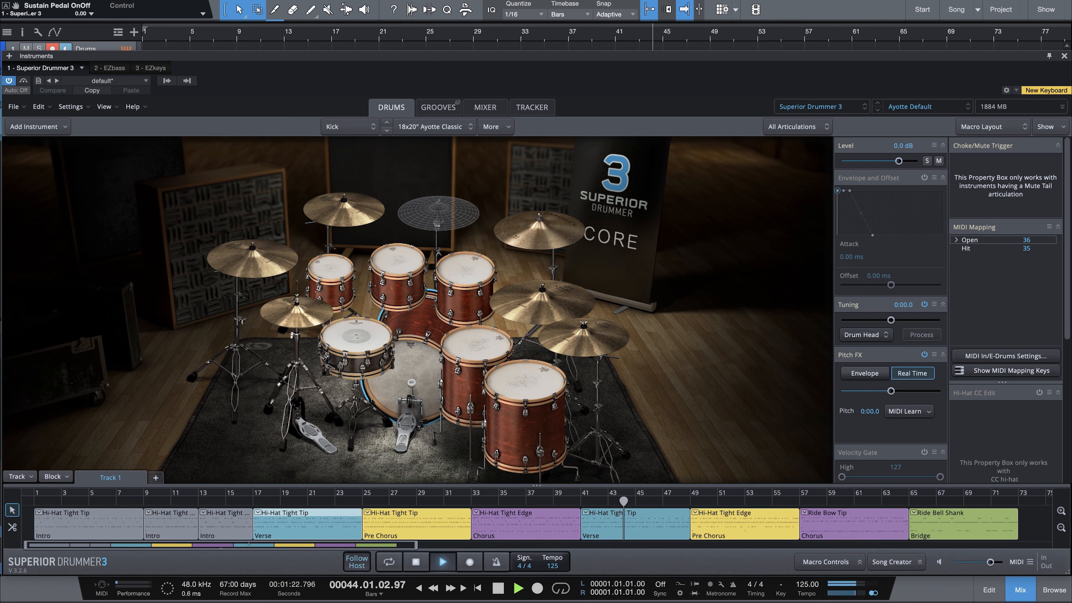
Step: View EZbass and EZkeys during song playback, and open Superior Drummer's pre chorus block at bar 49 in the Grid Editor
{"action": "left_click", "coordinate": [114, 69]}
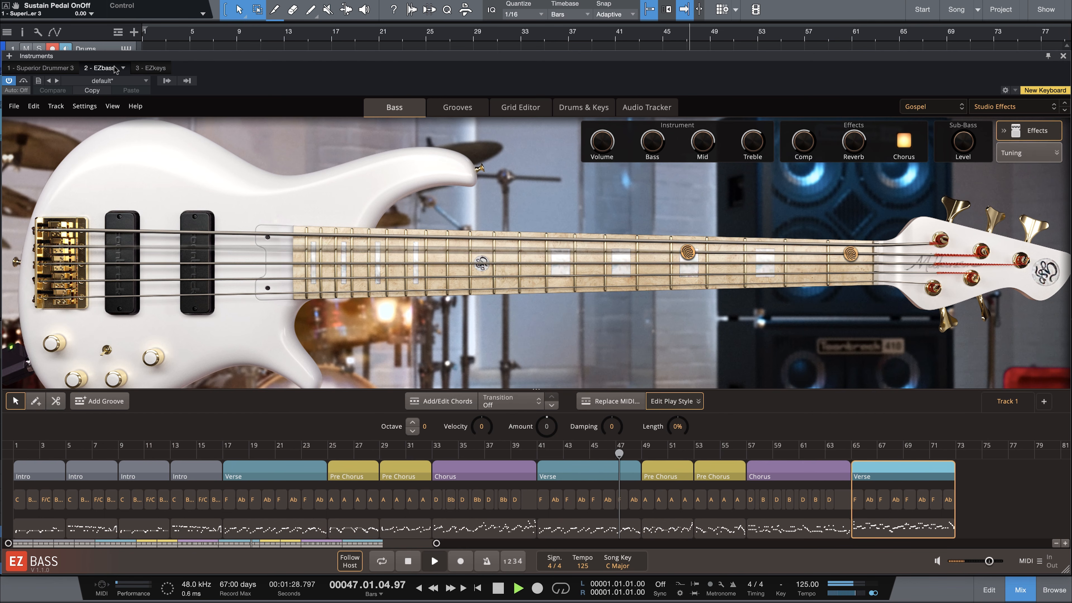
{"action": "left_click", "coordinate": [146, 68]}
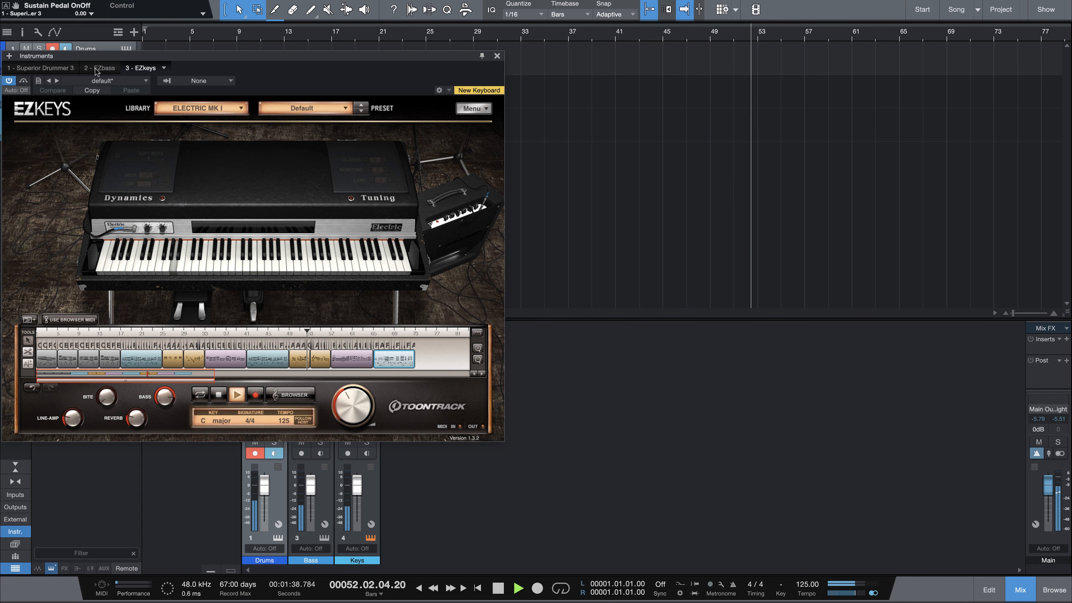
{"action": "left_click", "coordinate": [40, 68]}
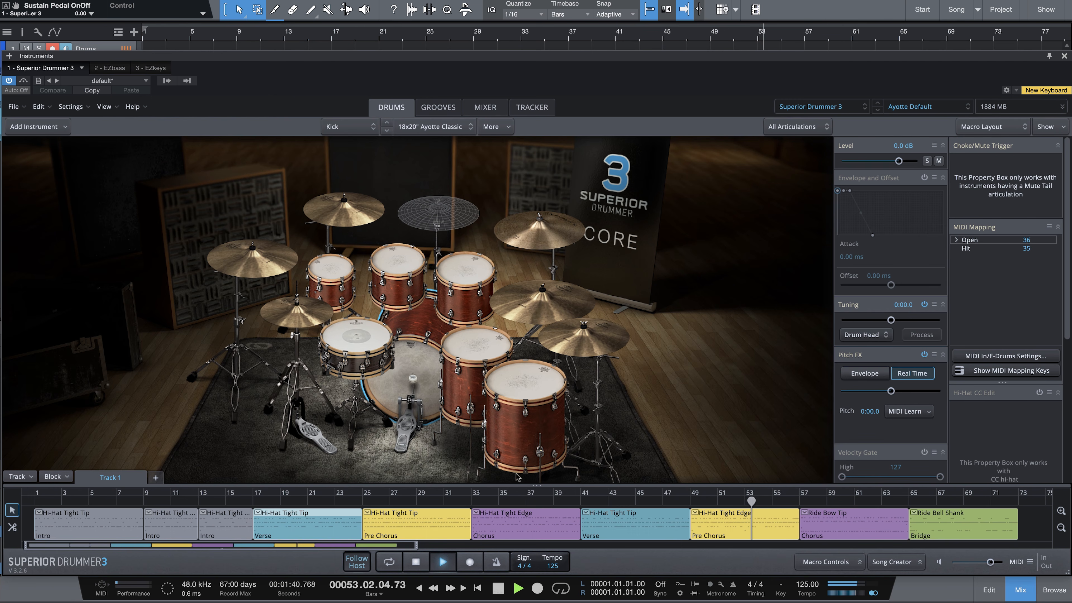
{"action": "double_click", "coordinate": [738, 534]}
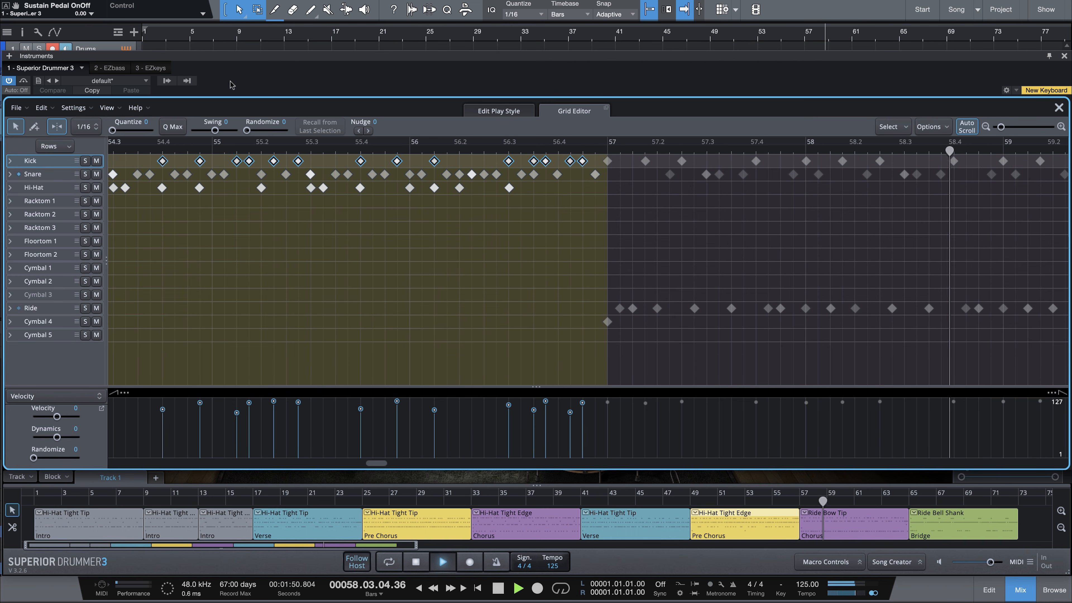
Step: Follow the EZbass notes in its Grid Editor during playback, return to the Bass view, and close Superior Drummer's Grid Editor
{"action": "left_click", "coordinate": [109, 68]}
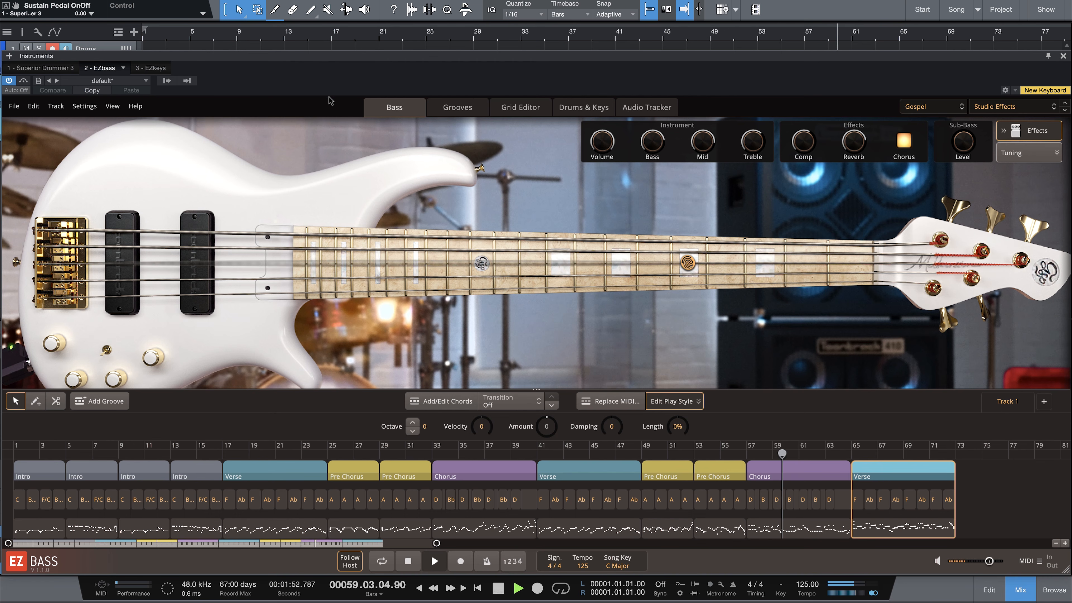
{"action": "left_click", "coordinate": [514, 110]}
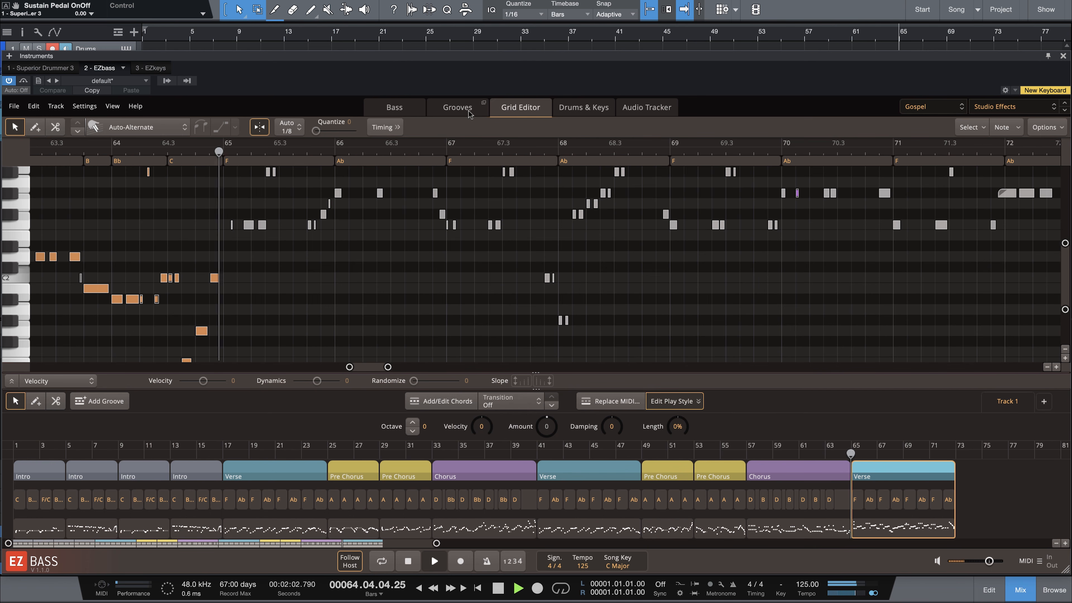
{"action": "left_click", "coordinate": [391, 110]}
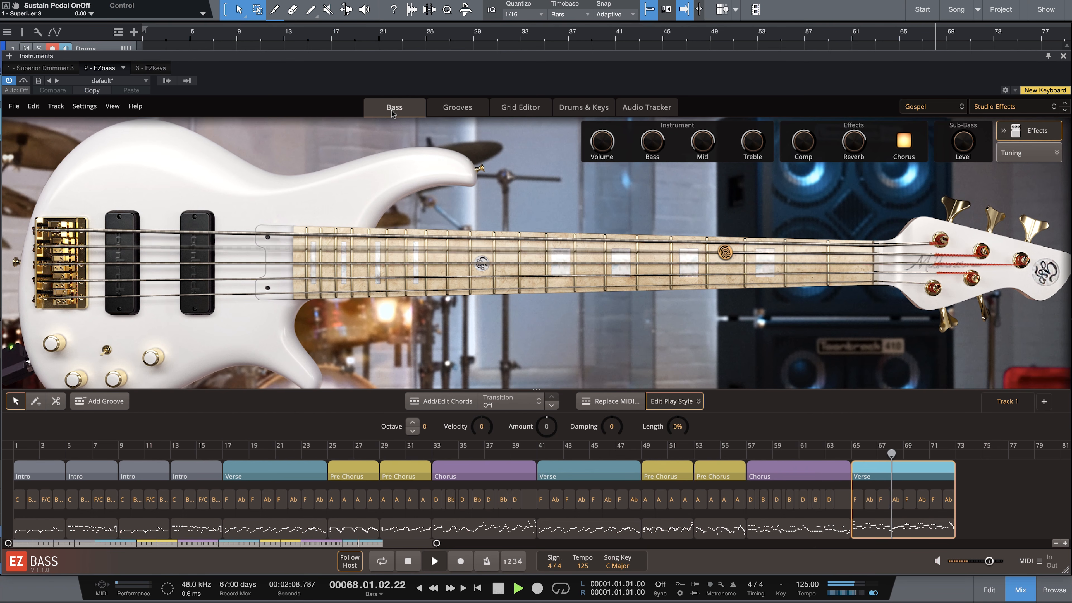
{"action": "left_click", "coordinate": [50, 69]}
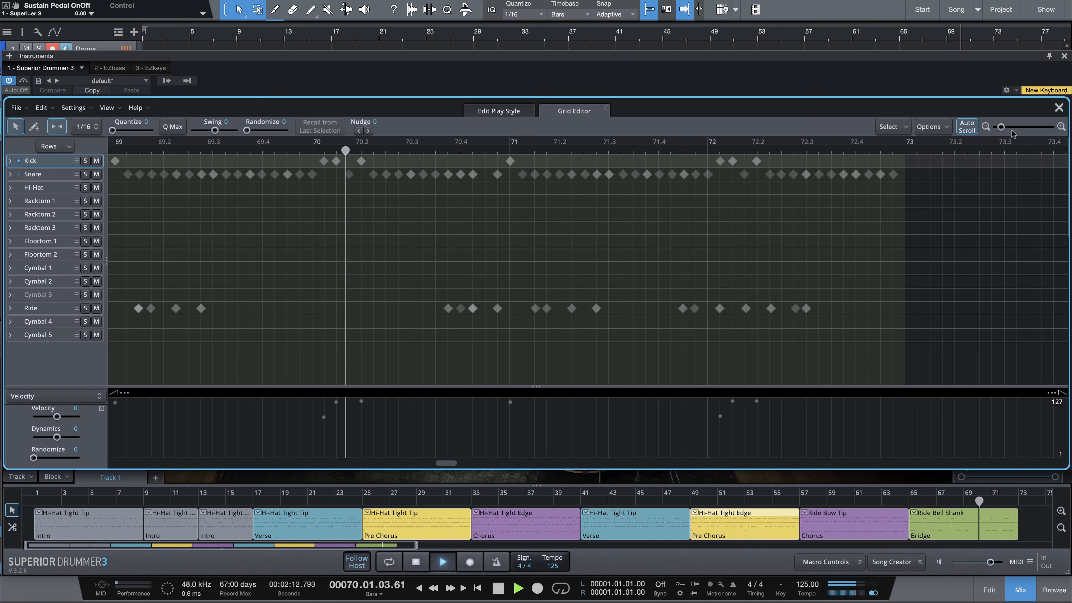
{"action": "left_click", "coordinate": [1059, 108]}
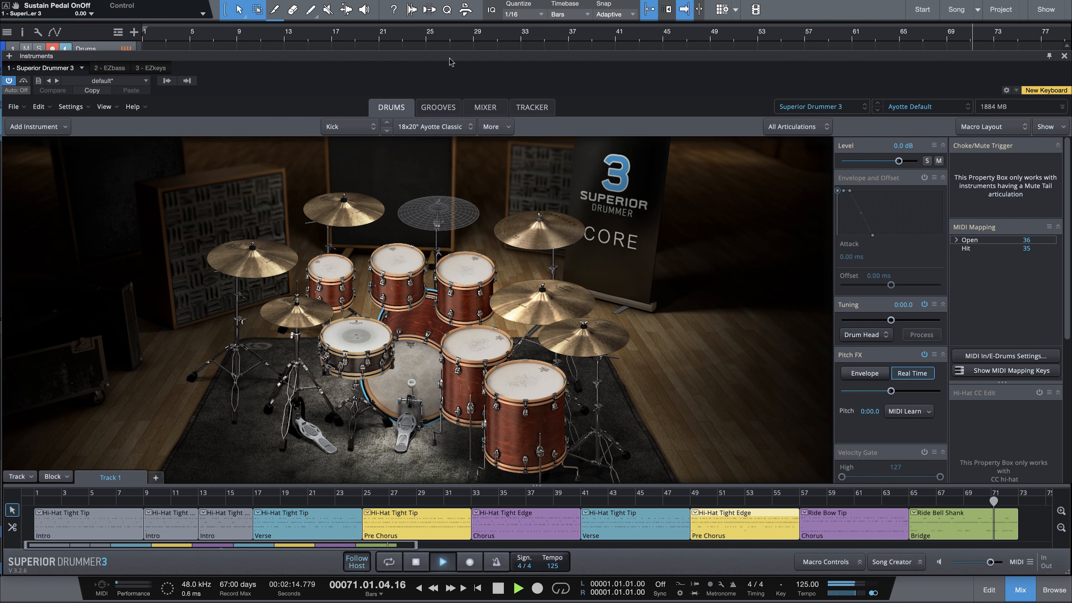